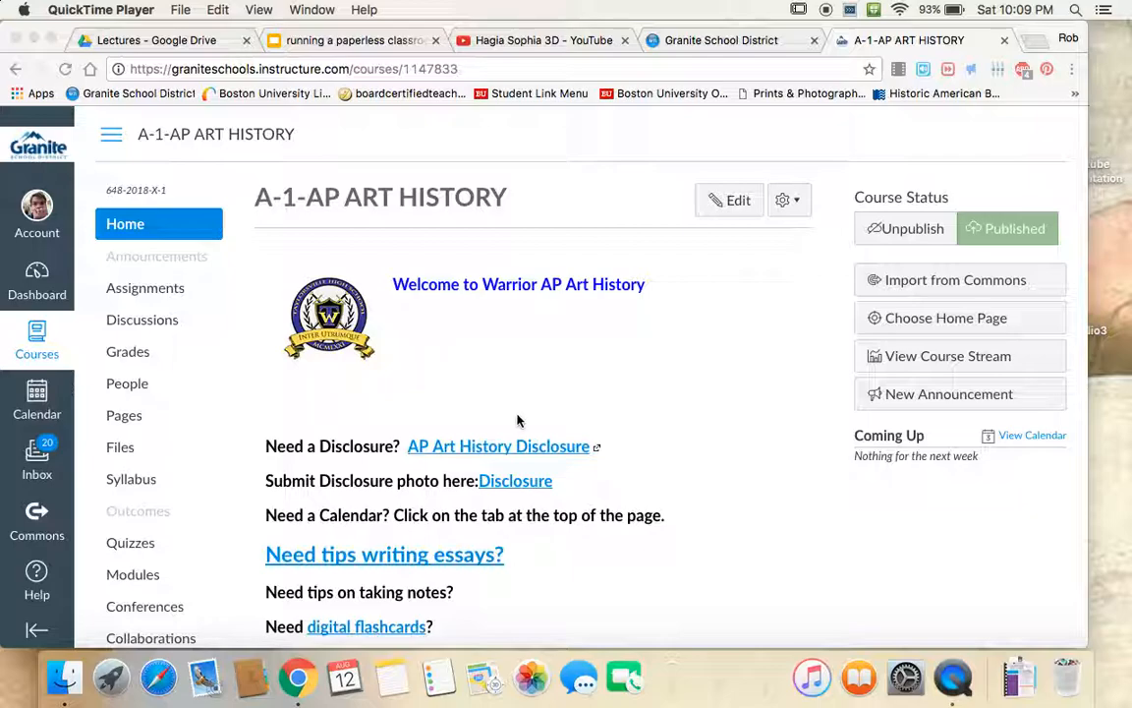
- Look through the course home page and its embedded timeline slides, advancing the Classical World timeline to the following slides
{"action": "scroll", "coordinate": [518, 420], "scroll_direction": "down", "scroll_amount": 2}
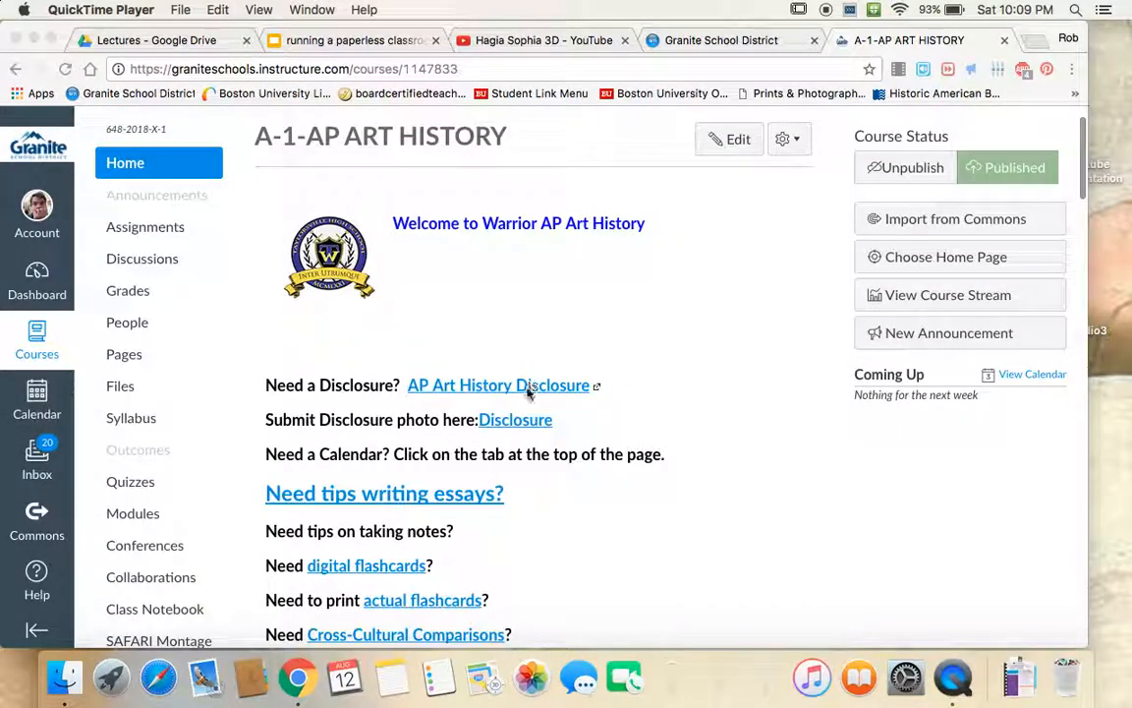
{"action": "scroll", "coordinate": [448, 492], "scroll_direction": "down", "scroll_amount": 7}
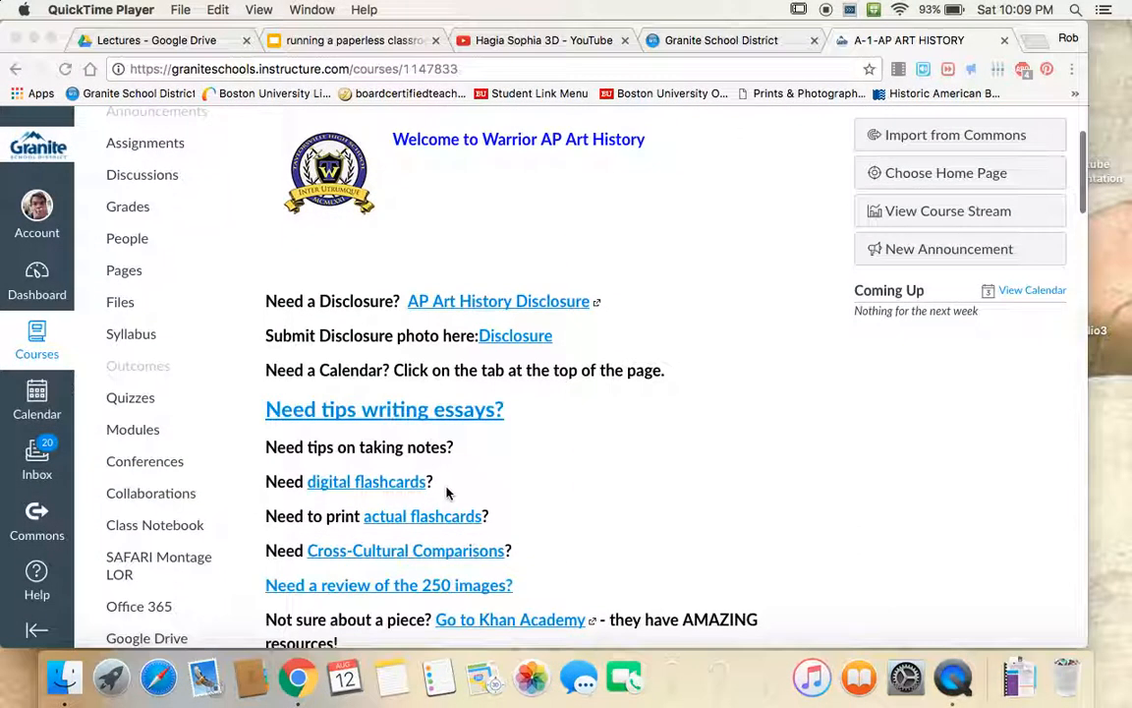
{"action": "scroll", "coordinate": [448, 492], "scroll_direction": "down", "scroll_amount": 20}
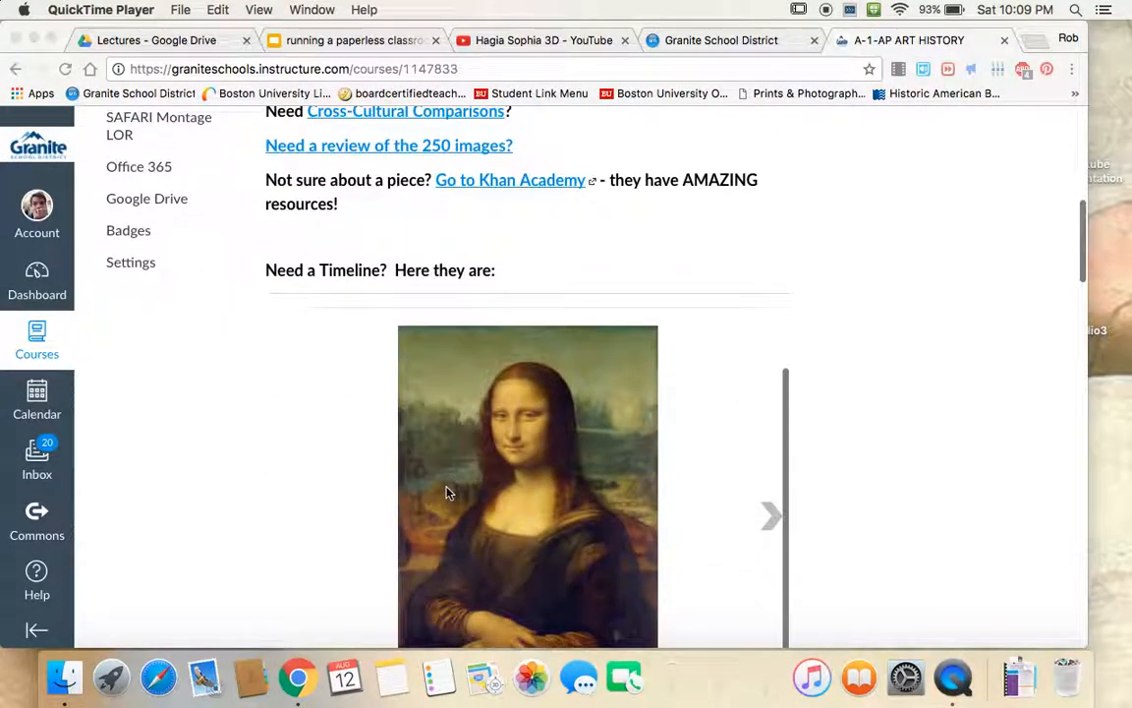
{"action": "scroll", "coordinate": [448, 492], "scroll_direction": "down", "scroll_amount": 2}
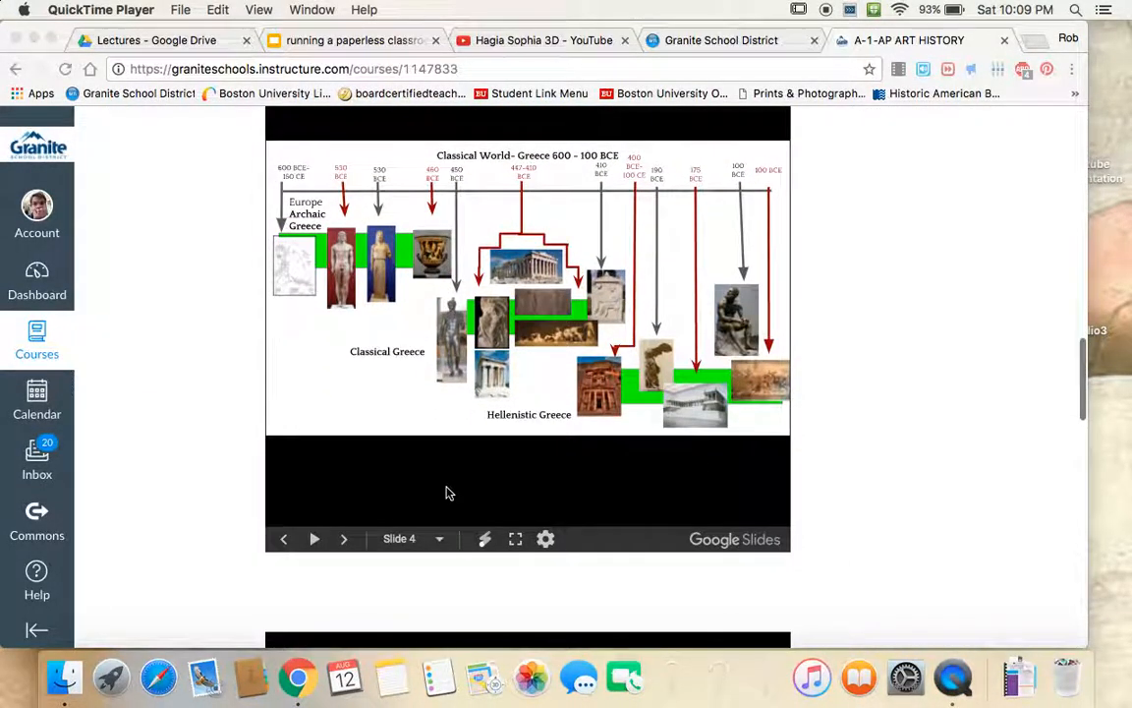
{"action": "scroll", "coordinate": [447, 492], "scroll_direction": "up", "scroll_amount": 1}
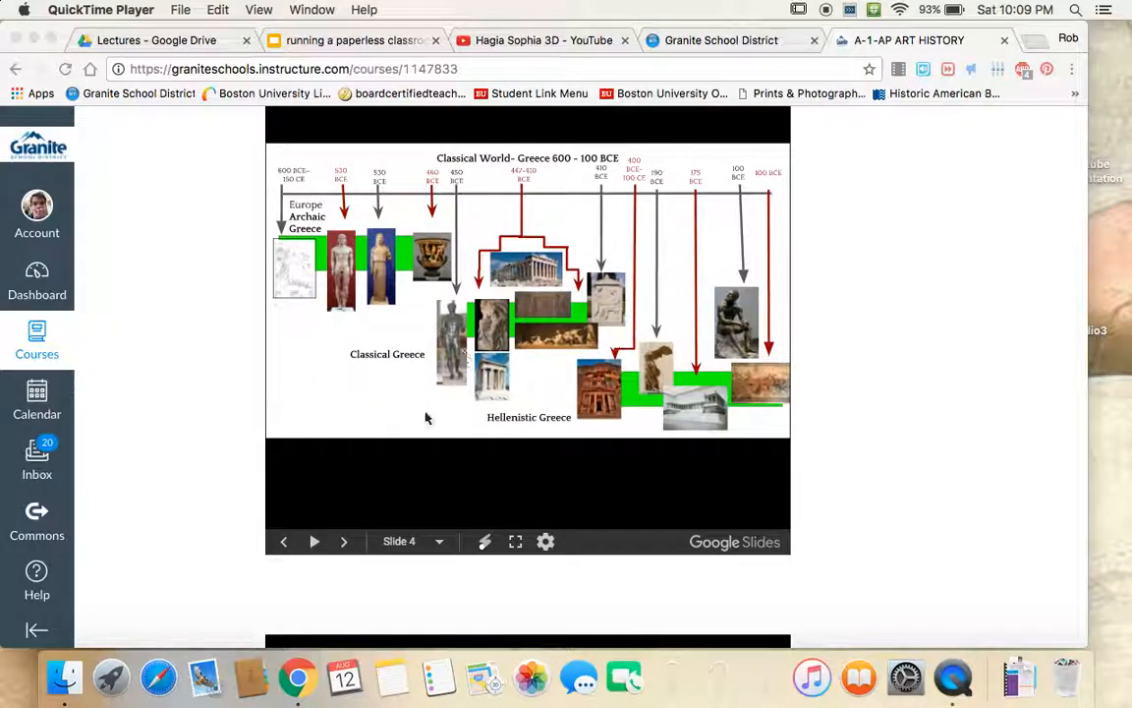
{"action": "left_click", "coordinate": [343, 547]}
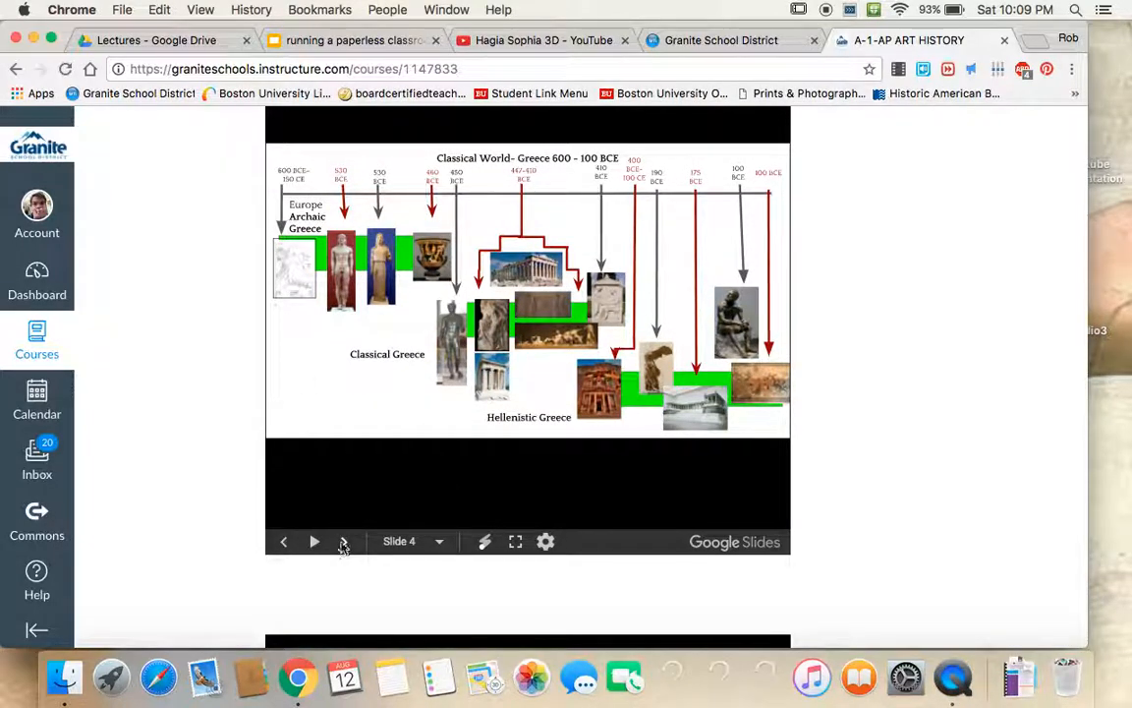
{"action": "left_click", "coordinate": [344, 547]}
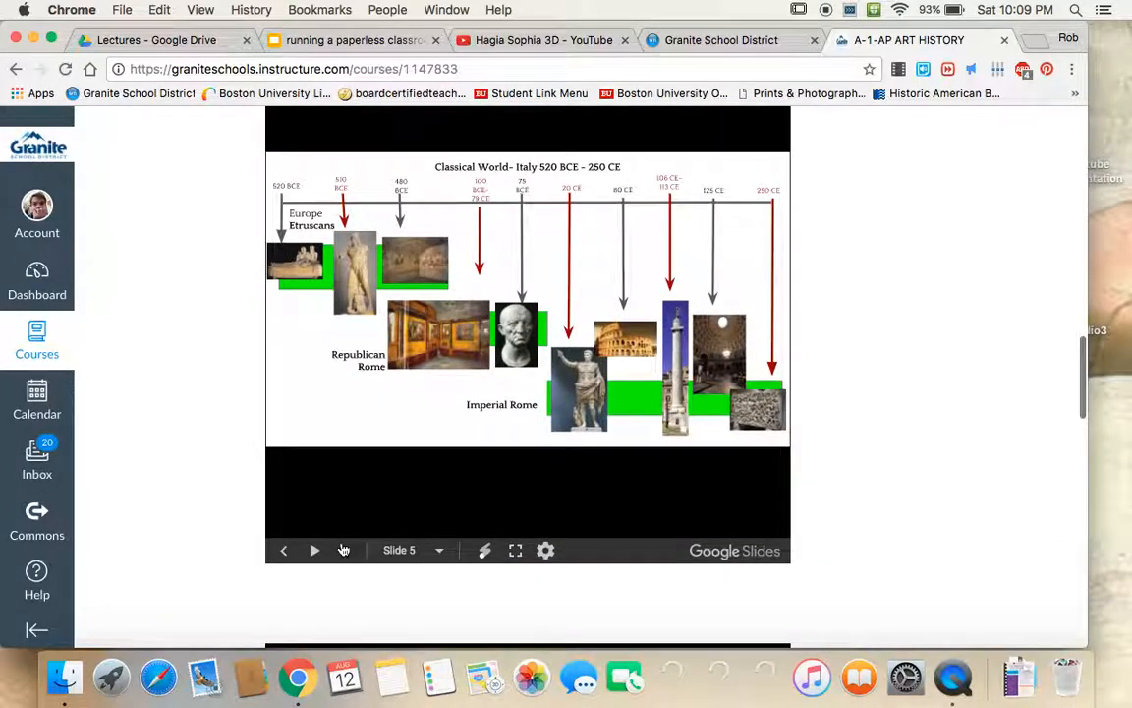
{"action": "scroll", "coordinate": [346, 561], "scroll_direction": "down", "scroll_amount": 10}
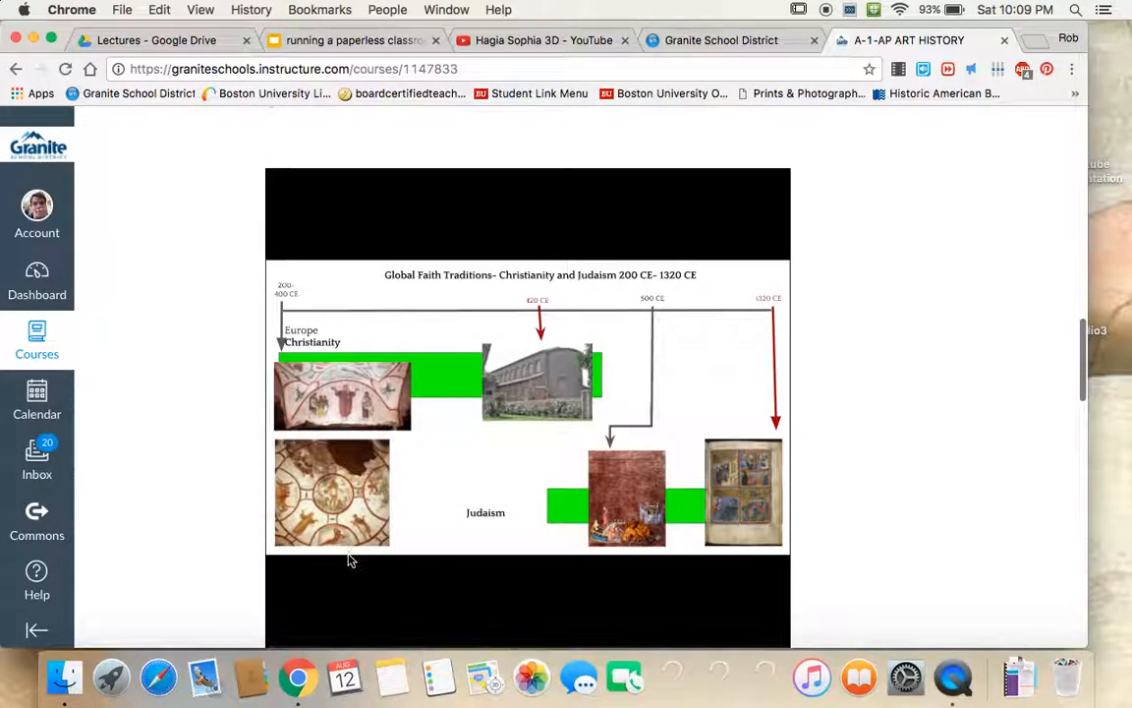
{"action": "scroll", "coordinate": [349, 560], "scroll_direction": "down", "scroll_amount": 3}
{"action": "scroll", "coordinate": [346, 535], "scroll_direction": "down", "scroll_amount": 8}
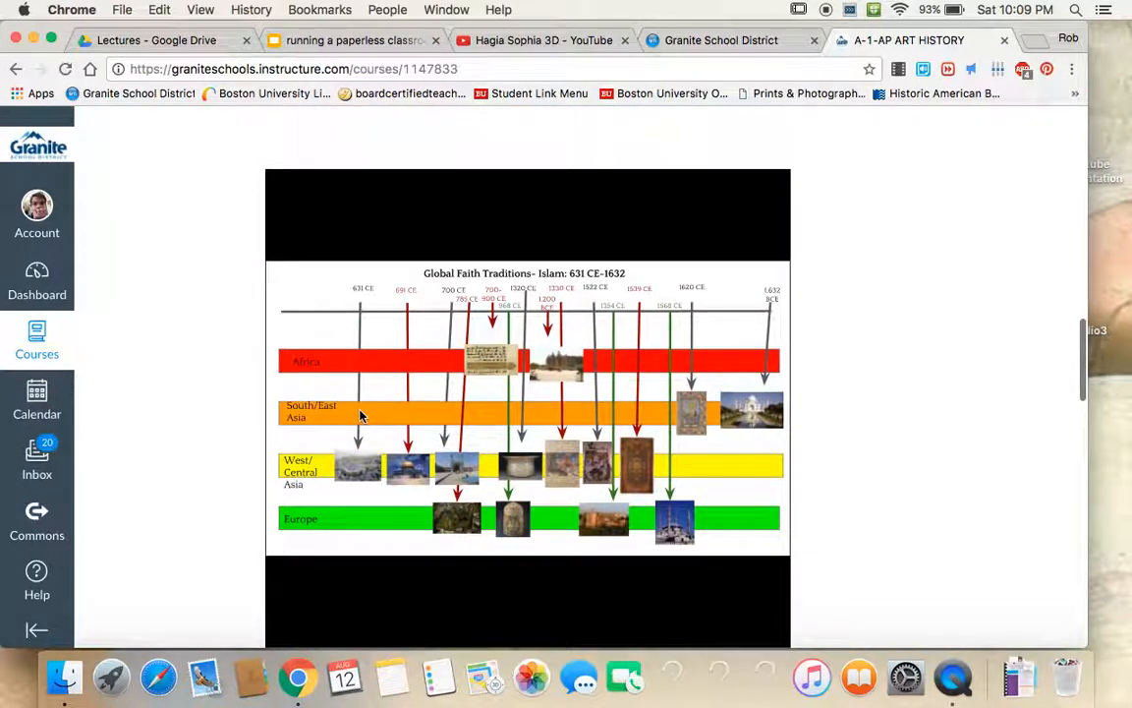
{"action": "scroll", "coordinate": [362, 417], "scroll_direction": "up", "scroll_amount": 5}
{"action": "scroll", "coordinate": [359, 417], "scroll_direction": "up", "scroll_amount": 20}
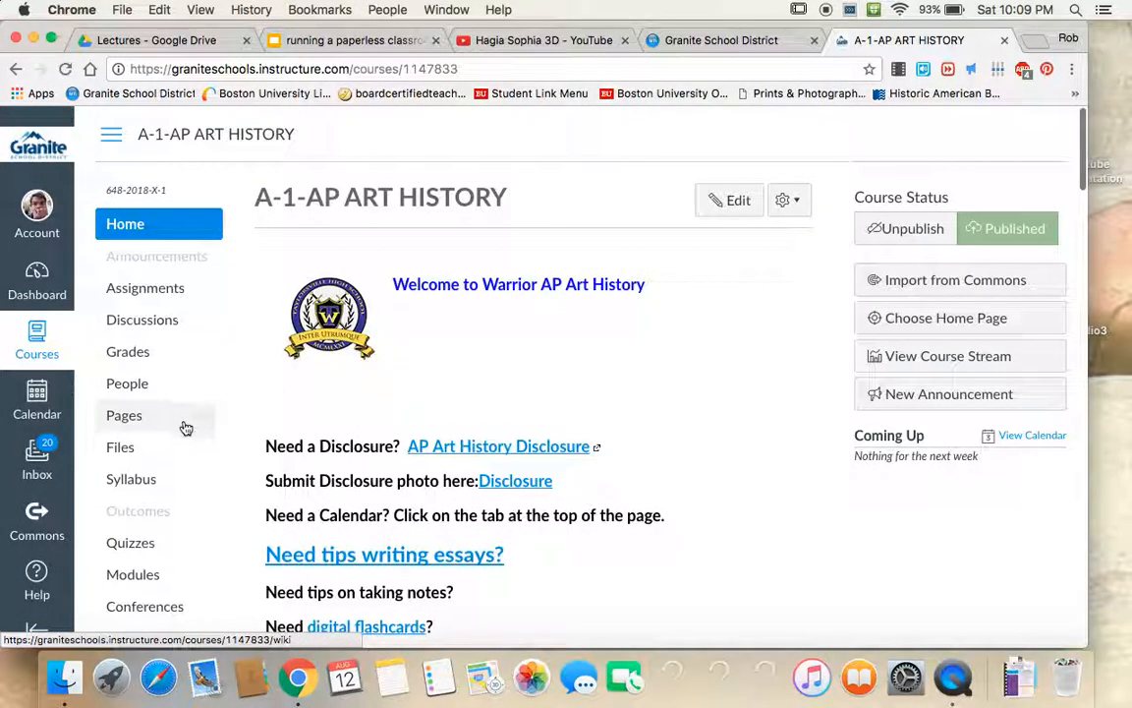
- Create a new course page titled "Byzantine Art" and switch its body to HTML editing
{"action": "left_click", "coordinate": [123, 416]}
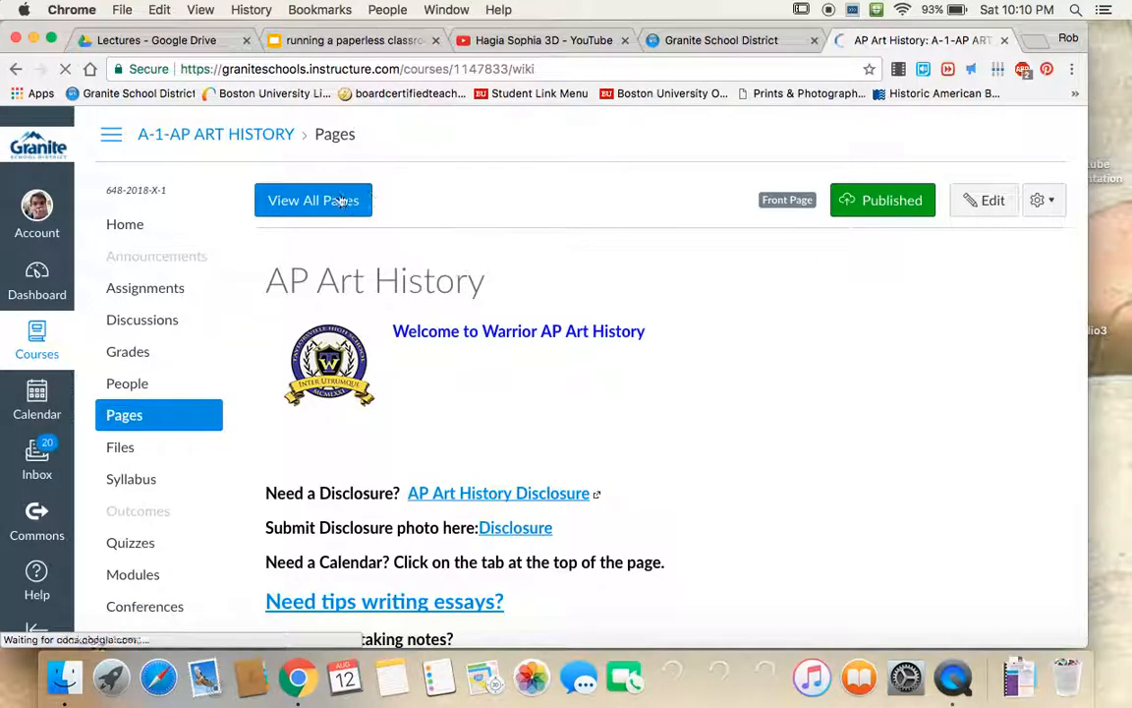
{"action": "left_click", "coordinate": [332, 200]}
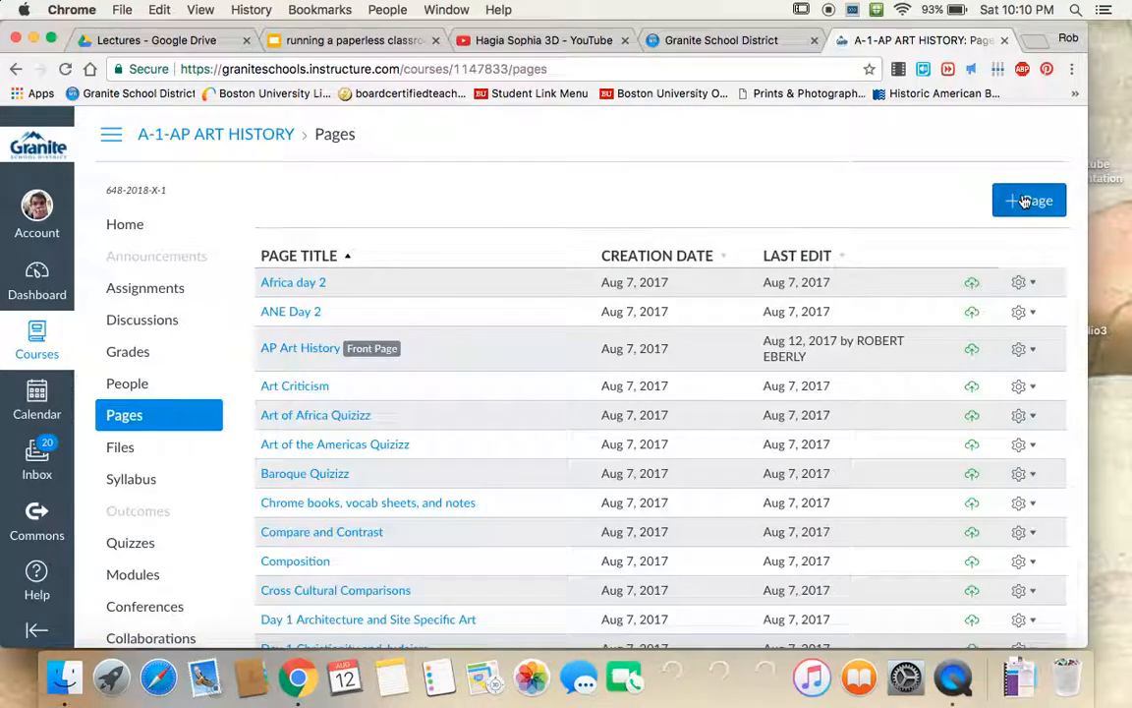
{"action": "left_click", "coordinate": [1025, 200]}
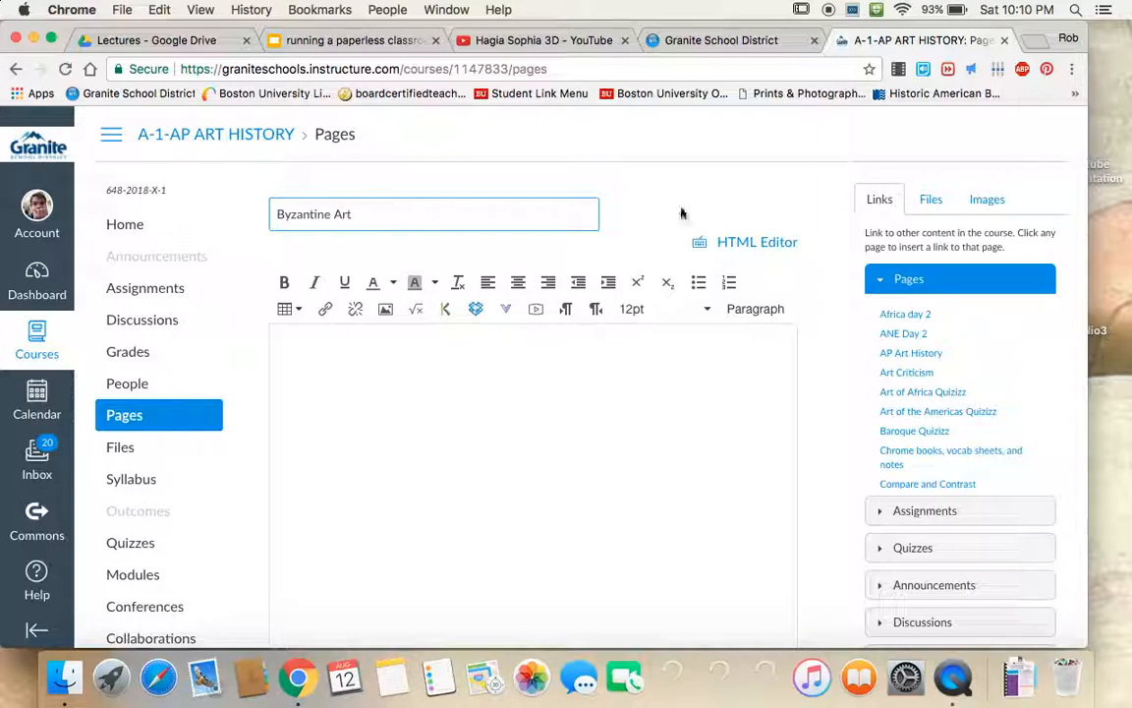
{"action": "scroll", "coordinate": [572, 374], "scroll_direction": "down", "scroll_amount": 3}
{"action": "scroll", "coordinate": [572, 374], "scroll_direction": "up", "scroll_amount": 2}
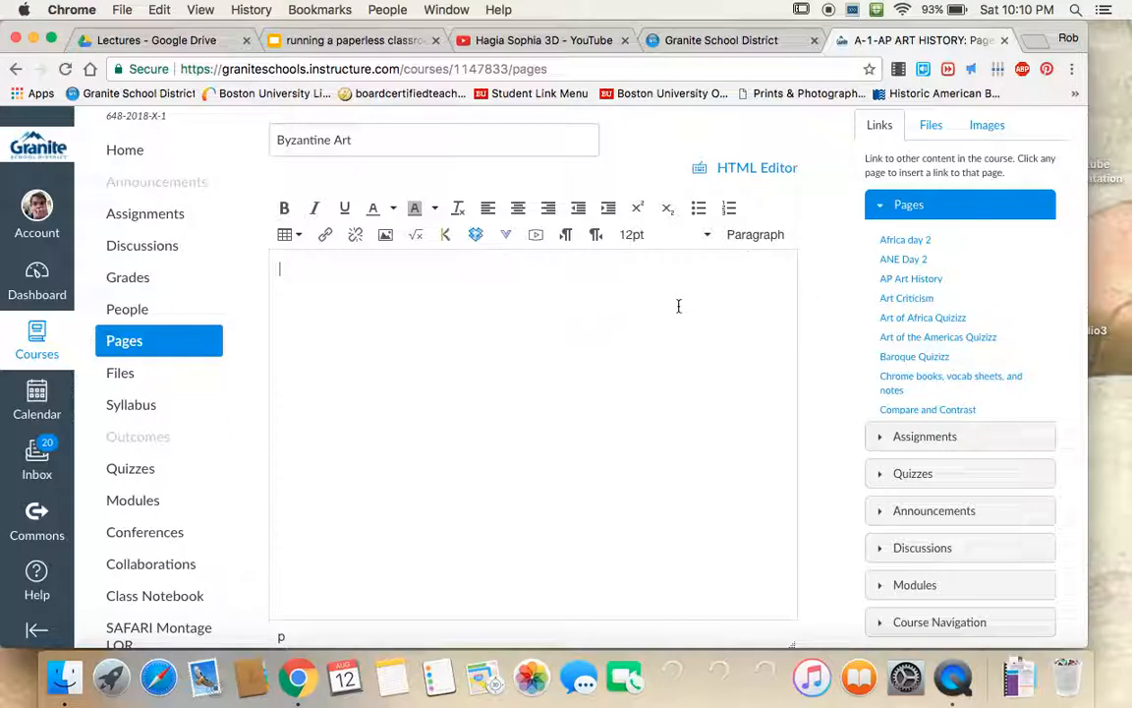
{"action": "left_click", "coordinate": [752, 173]}
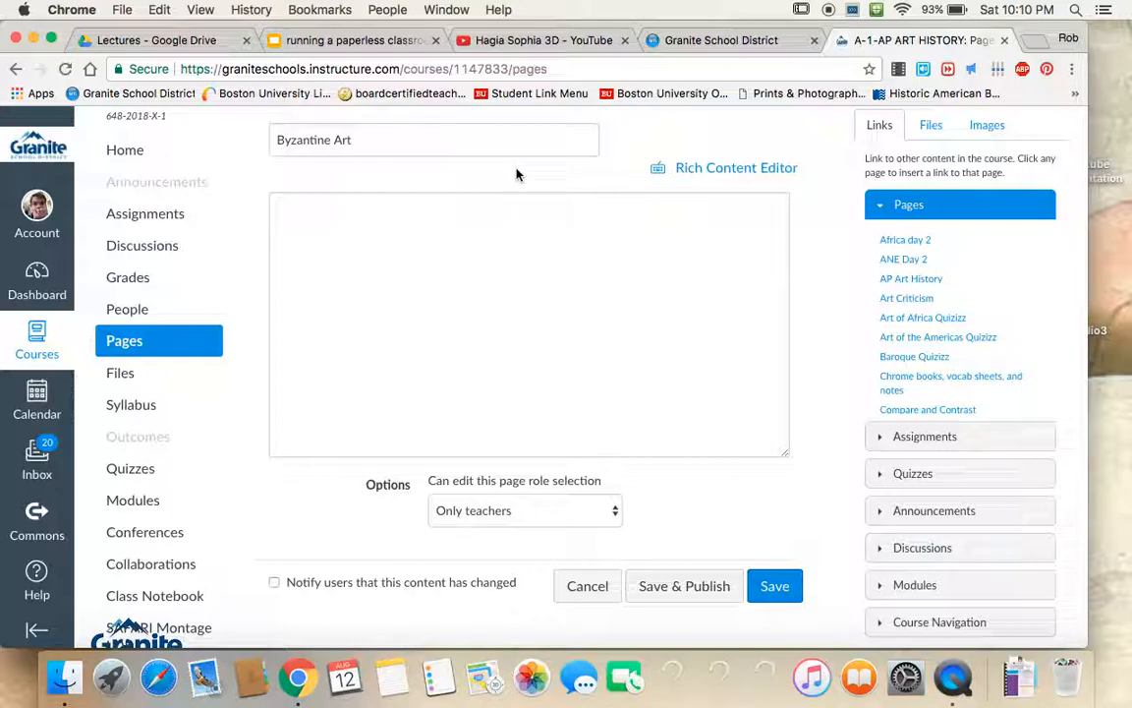
{"action": "left_click", "coordinate": [342, 226]}
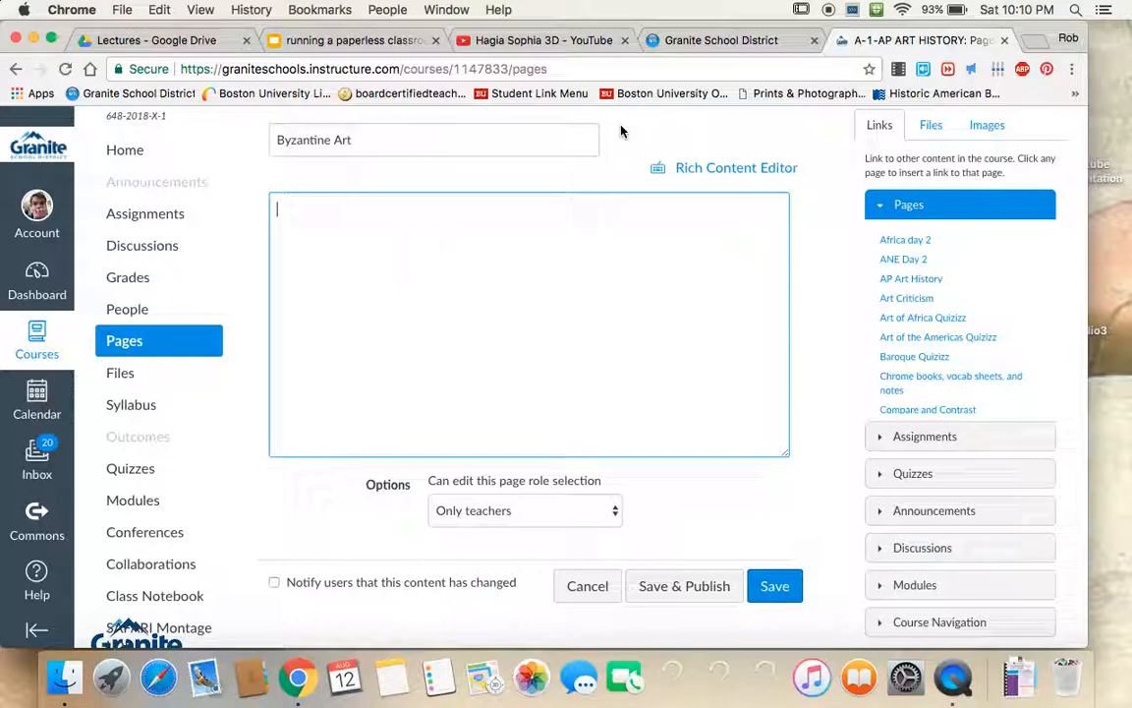
- Switch to YouTube and copy the embed code of the "Hagia Sophia 3D" video
{"action": "left_click", "coordinate": [551, 40]}
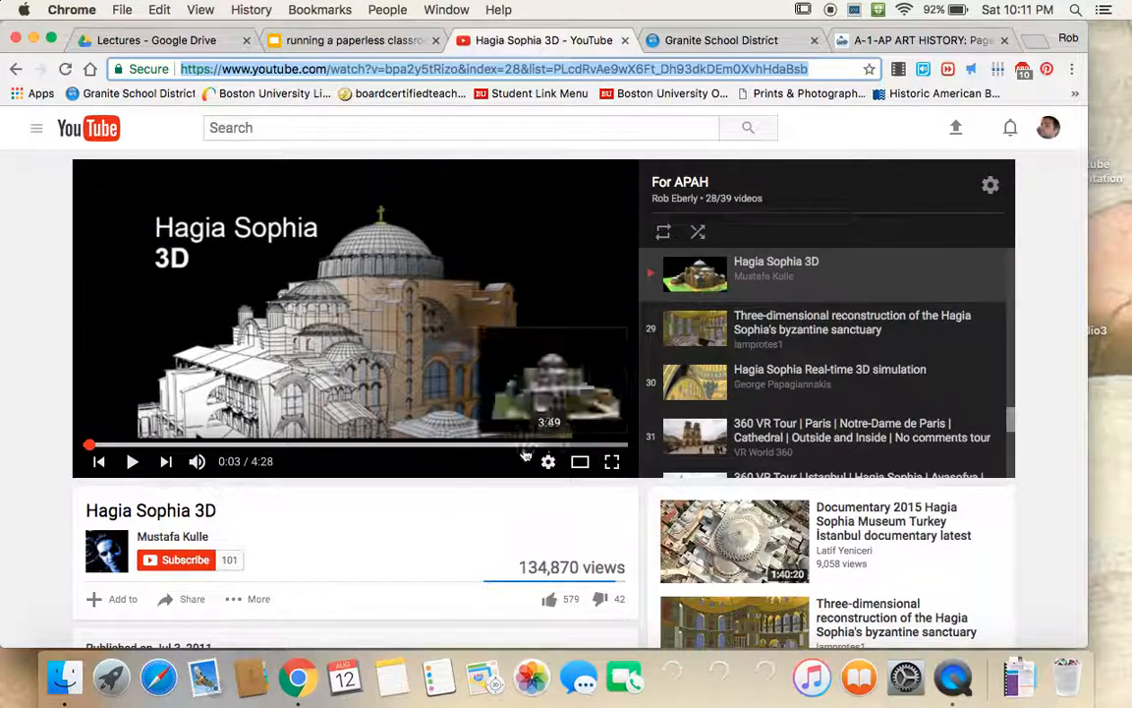
{"action": "scroll", "coordinate": [346, 510], "scroll_direction": "down", "scroll_amount": 5}
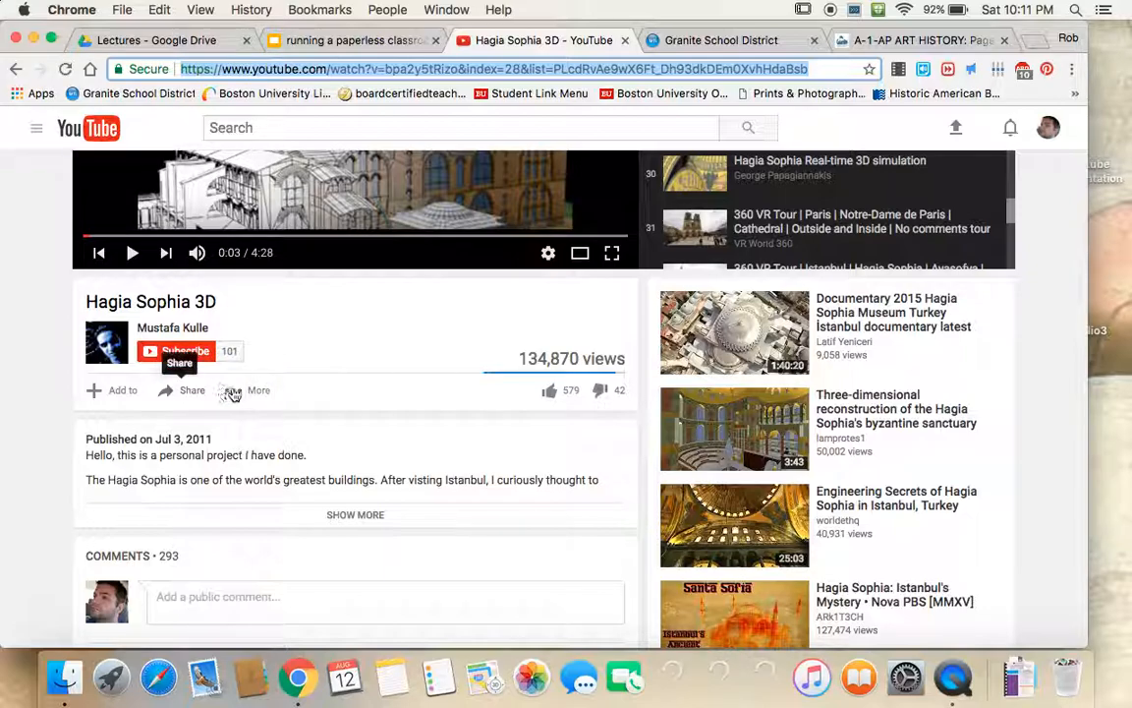
{"action": "left_click", "coordinate": [234, 391]}
{"action": "left_click", "coordinate": [192, 392]}
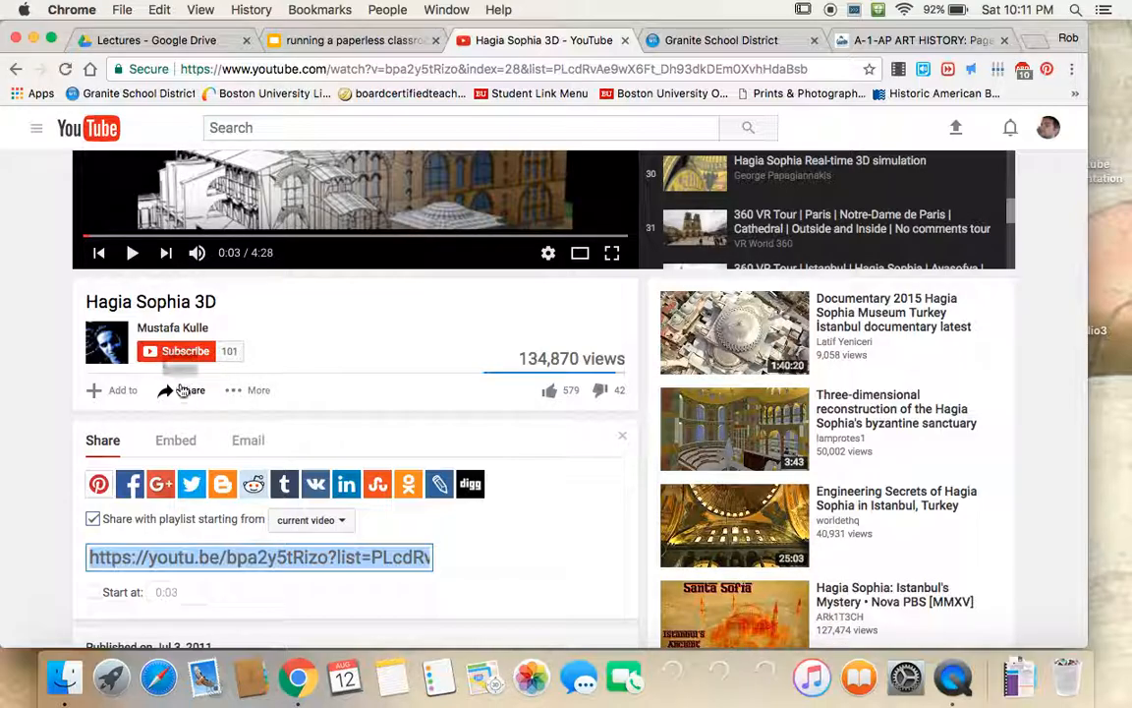
{"action": "scroll", "coordinate": [233, 553], "scroll_direction": "down", "scroll_amount": 2}
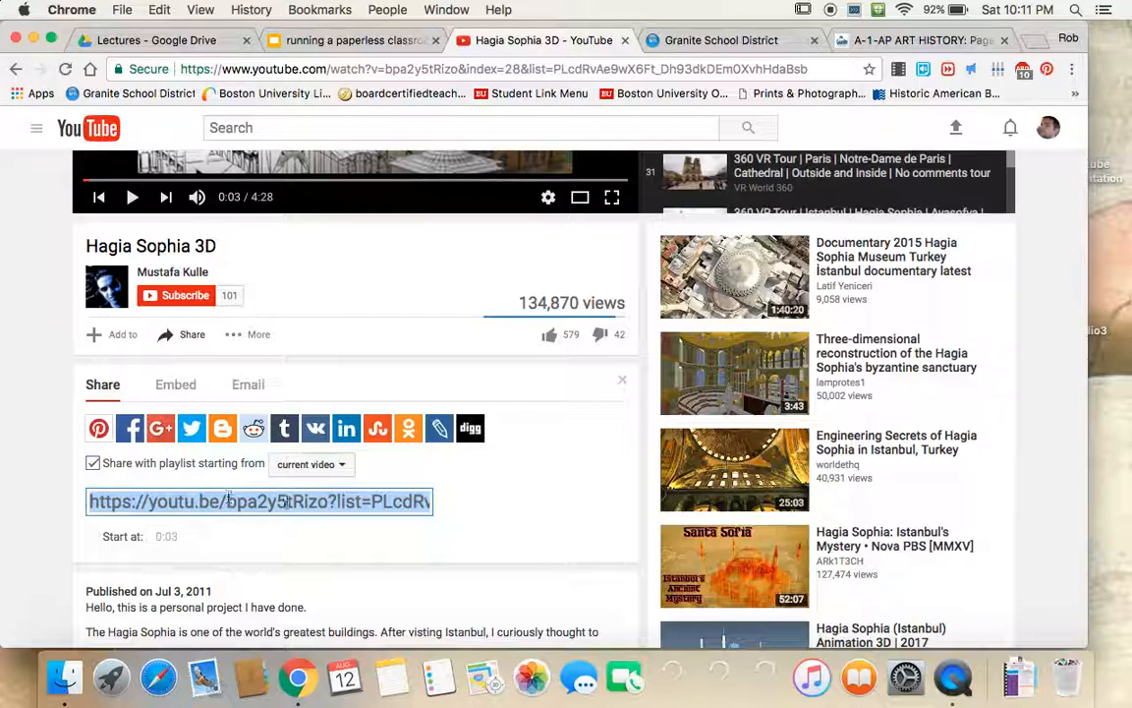
{"action": "left_click", "coordinate": [190, 384]}
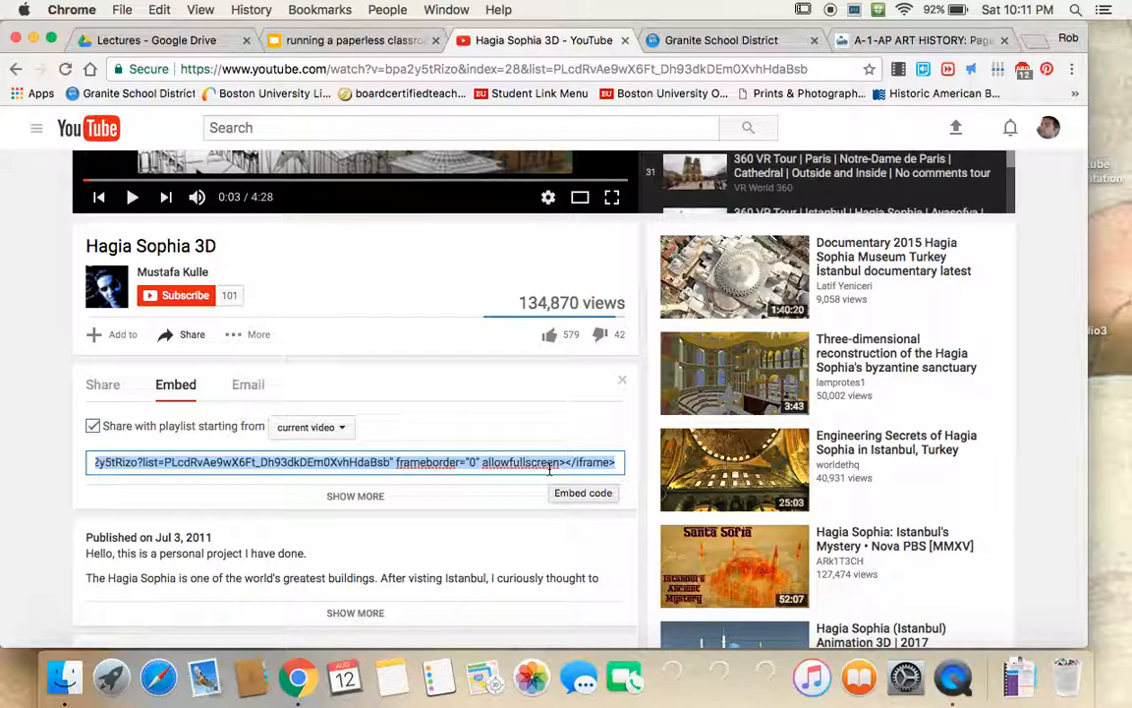
{"action": "key", "text": "super+c"}
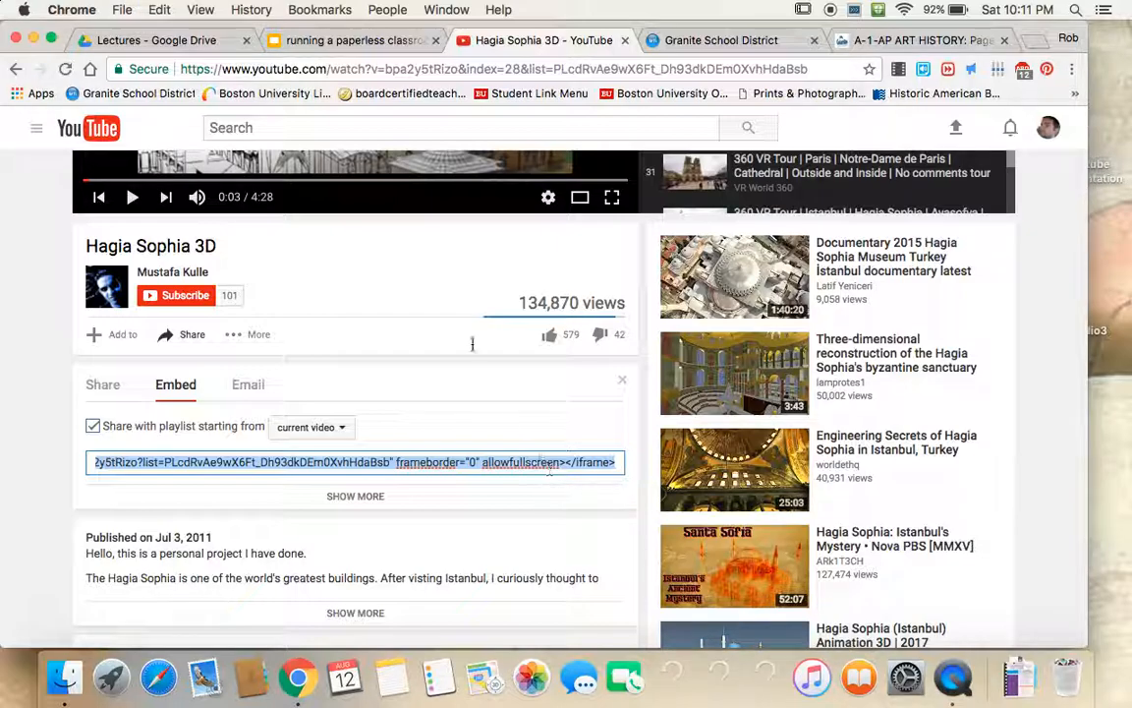
- Return to the course page, paste the video's embed code into the HTML body, and save the page
{"action": "left_click", "coordinate": [891, 41]}
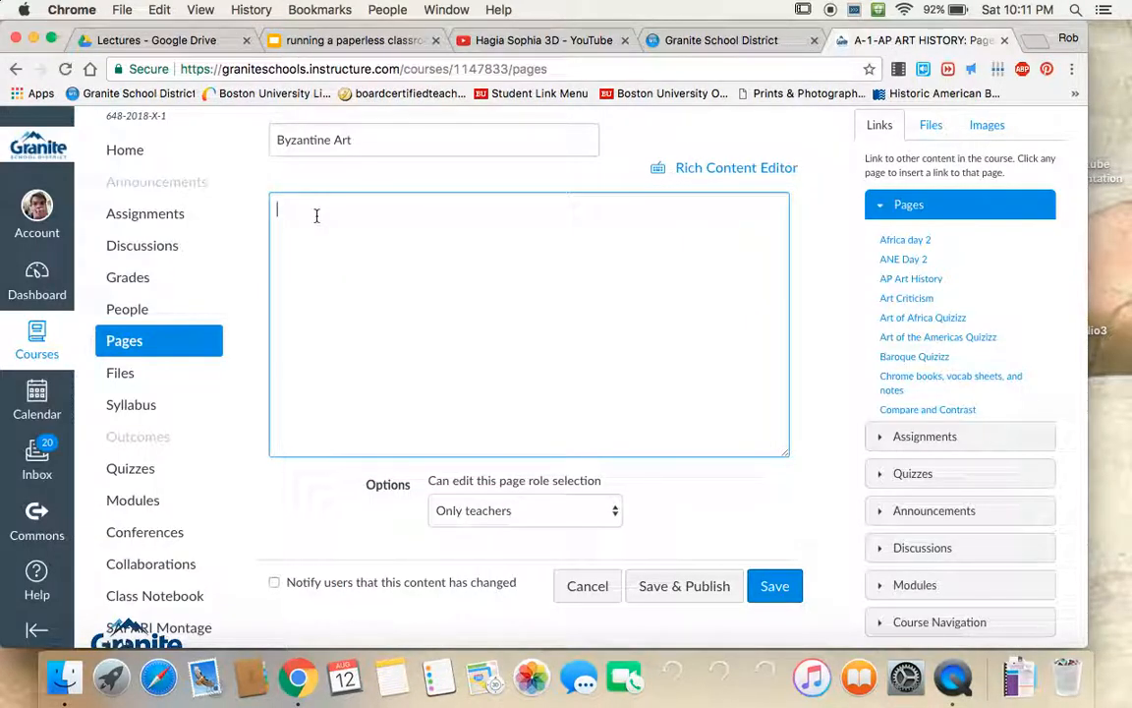
{"action": "key", "text": "super+v"}
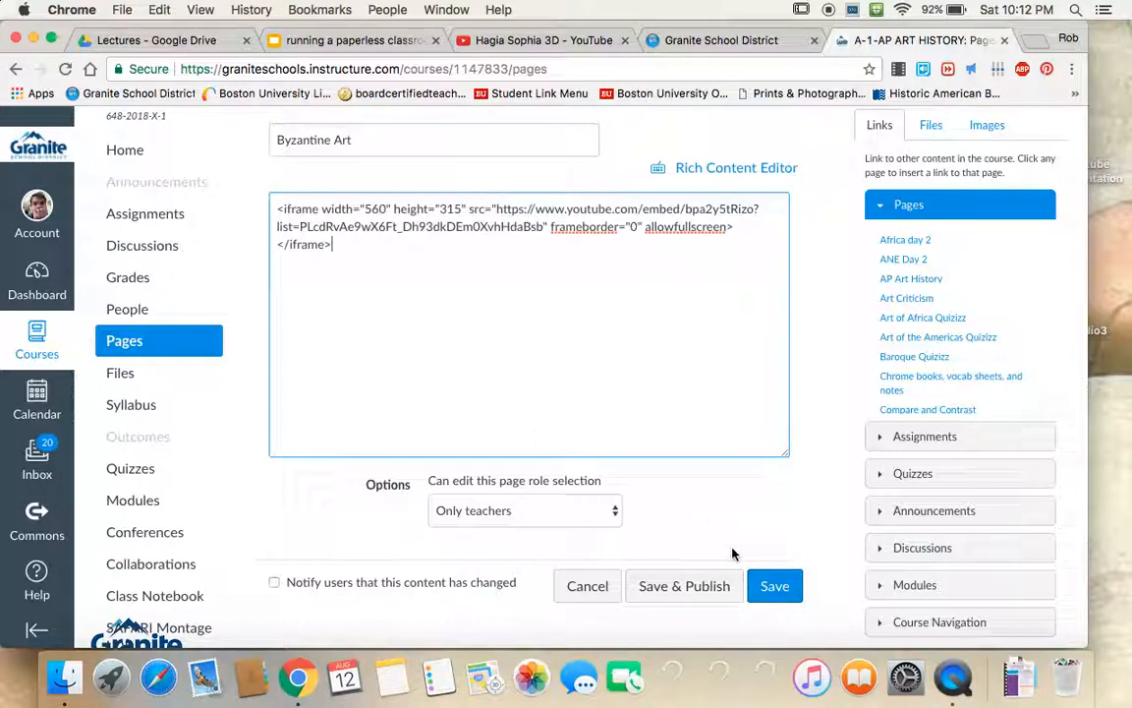
{"action": "left_click", "coordinate": [773, 598]}
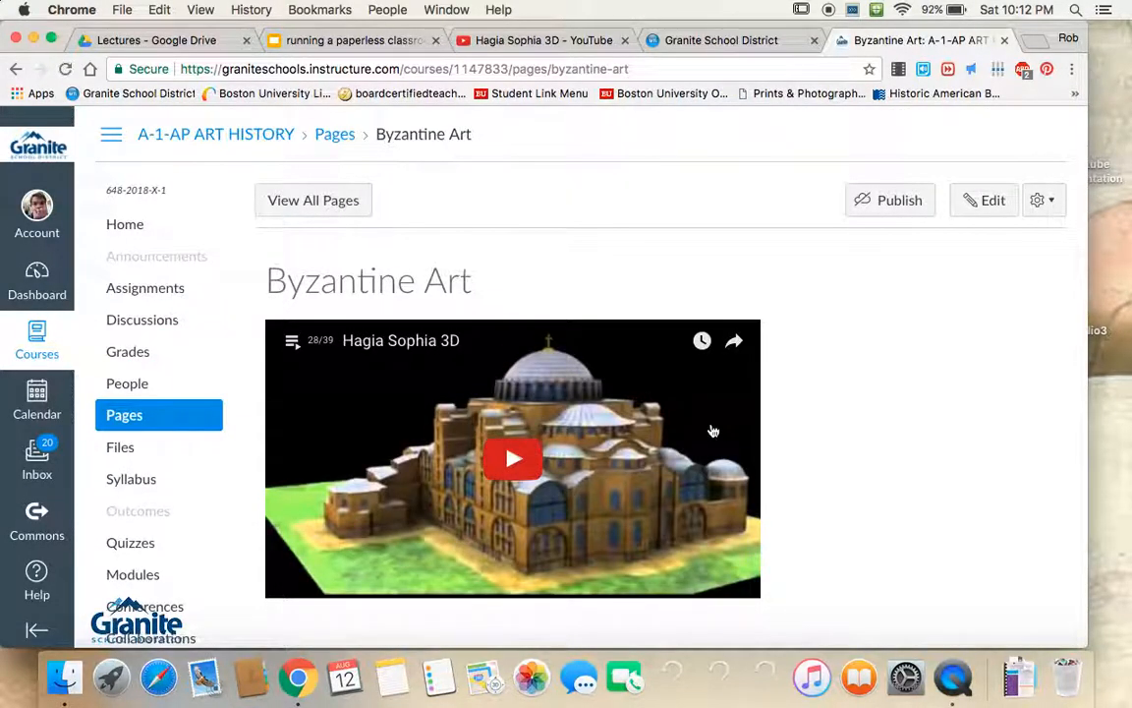
- Test the embedded Hagia Sophia video by playing it briefly, pausing it, and dismissing the suggested videos
{"action": "scroll", "coordinate": [590, 423], "scroll_direction": "down", "scroll_amount": 3}
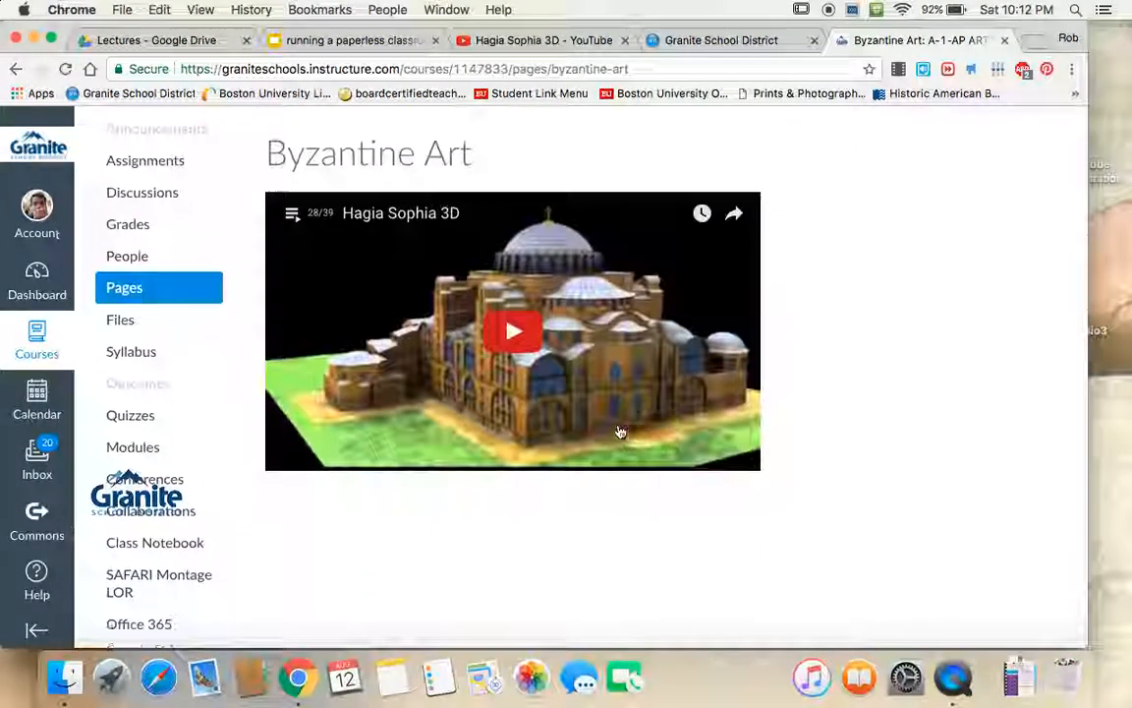
{"action": "left_click", "coordinate": [534, 380]}
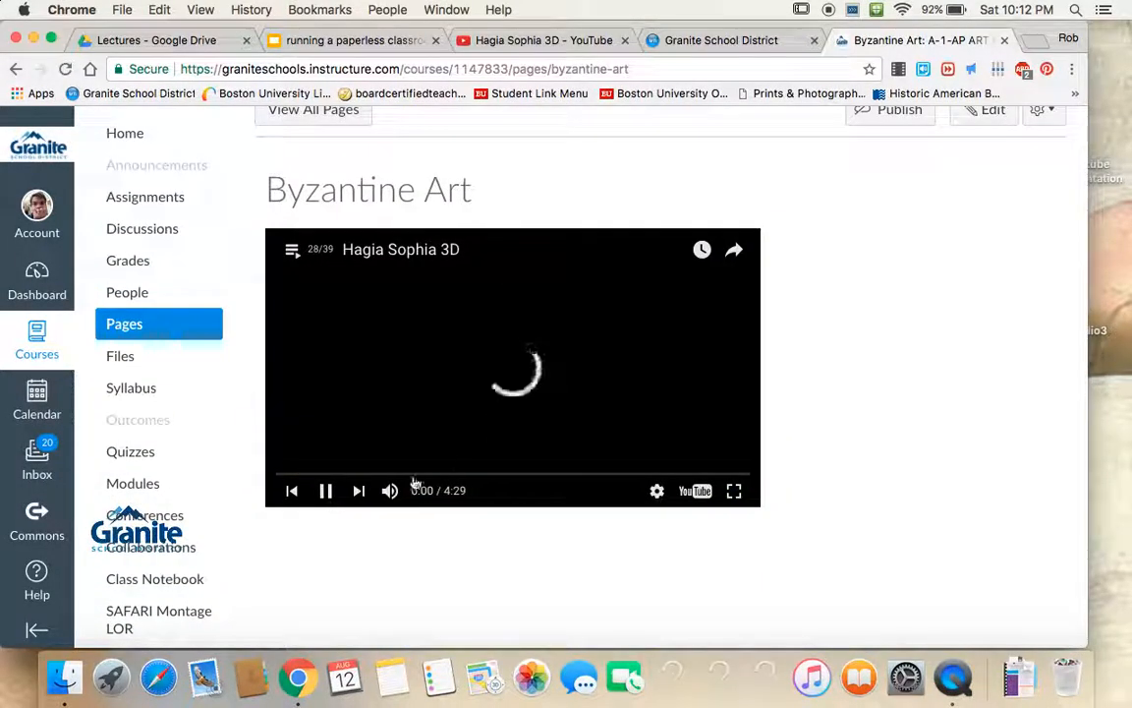
{"action": "left_click", "coordinate": [327, 499]}
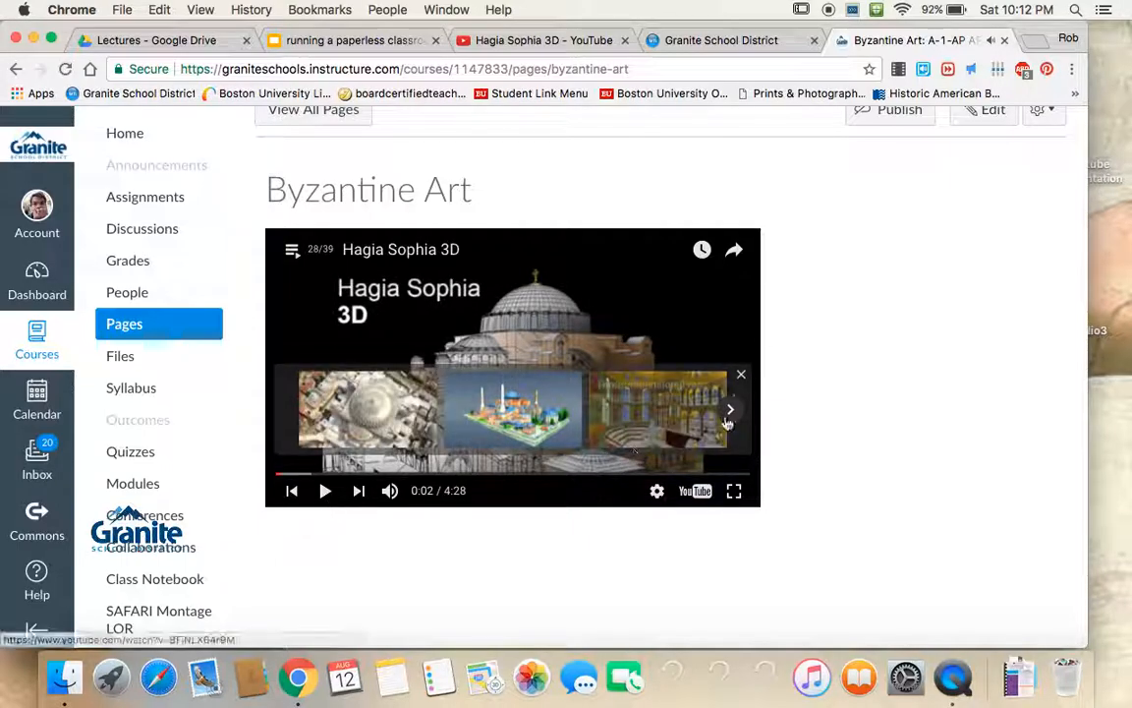
{"action": "scroll", "coordinate": [751, 331], "scroll_direction": "up", "scroll_amount": 2}
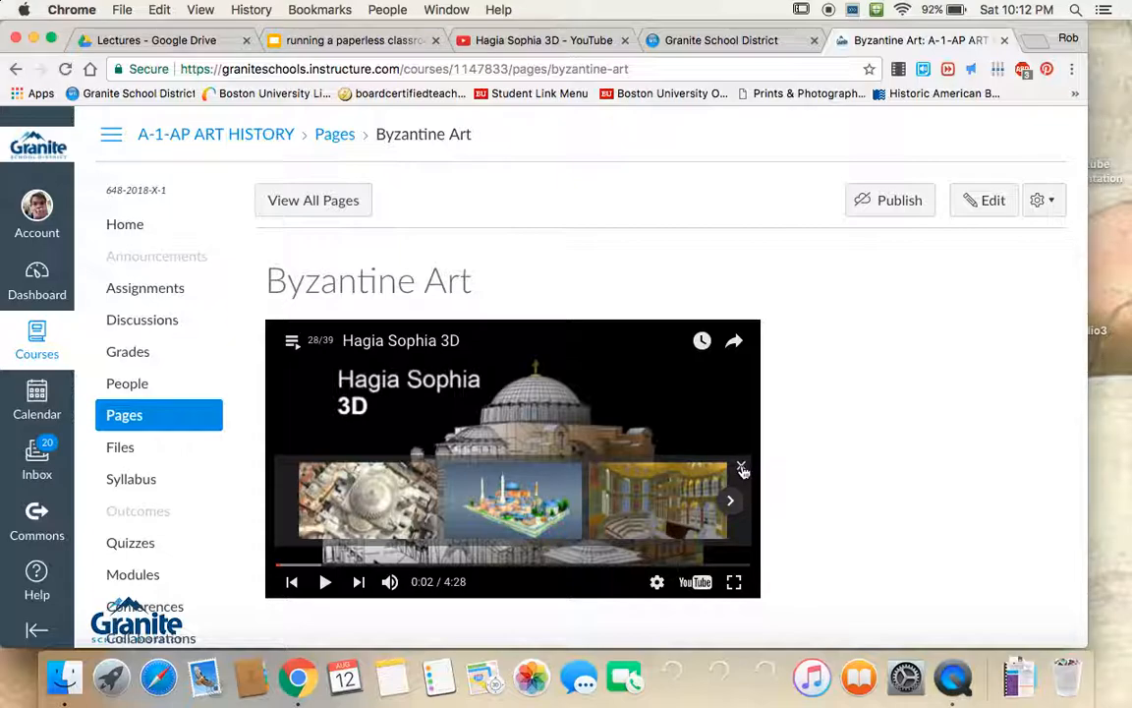
{"action": "left_click", "coordinate": [742, 467]}
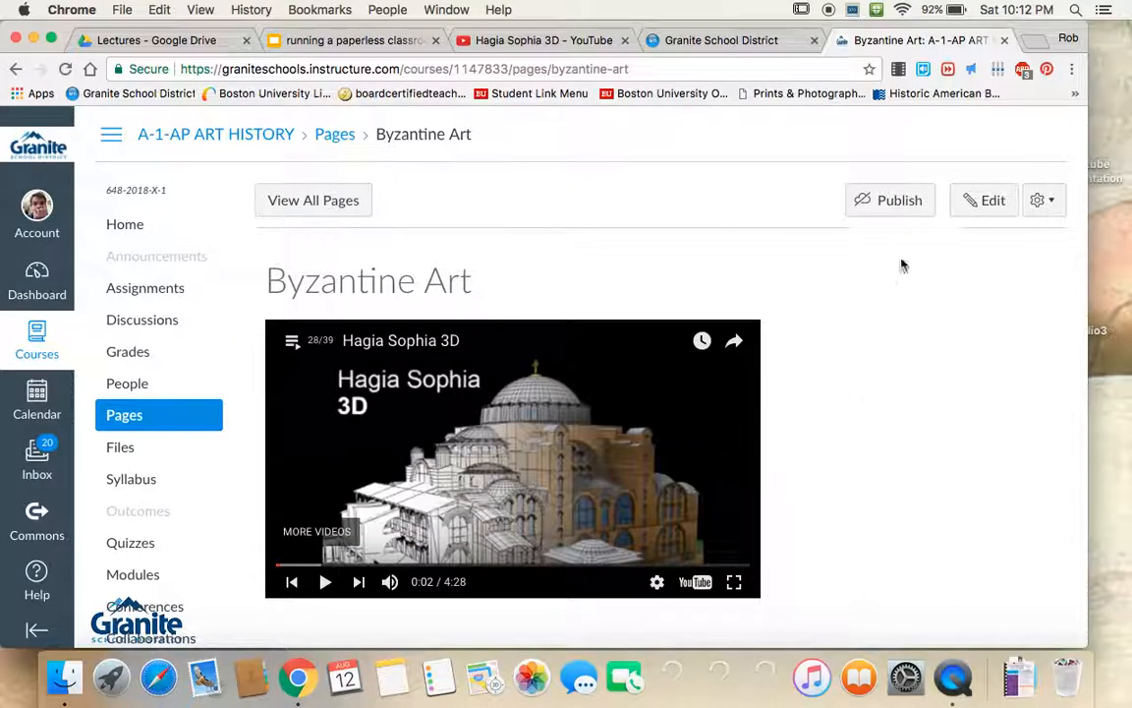
- Edit the page to add "Watch this video first- then go through the lecture below." under the video, and start a new line after it in HTML editing
{"action": "left_click", "coordinate": [988, 202]}
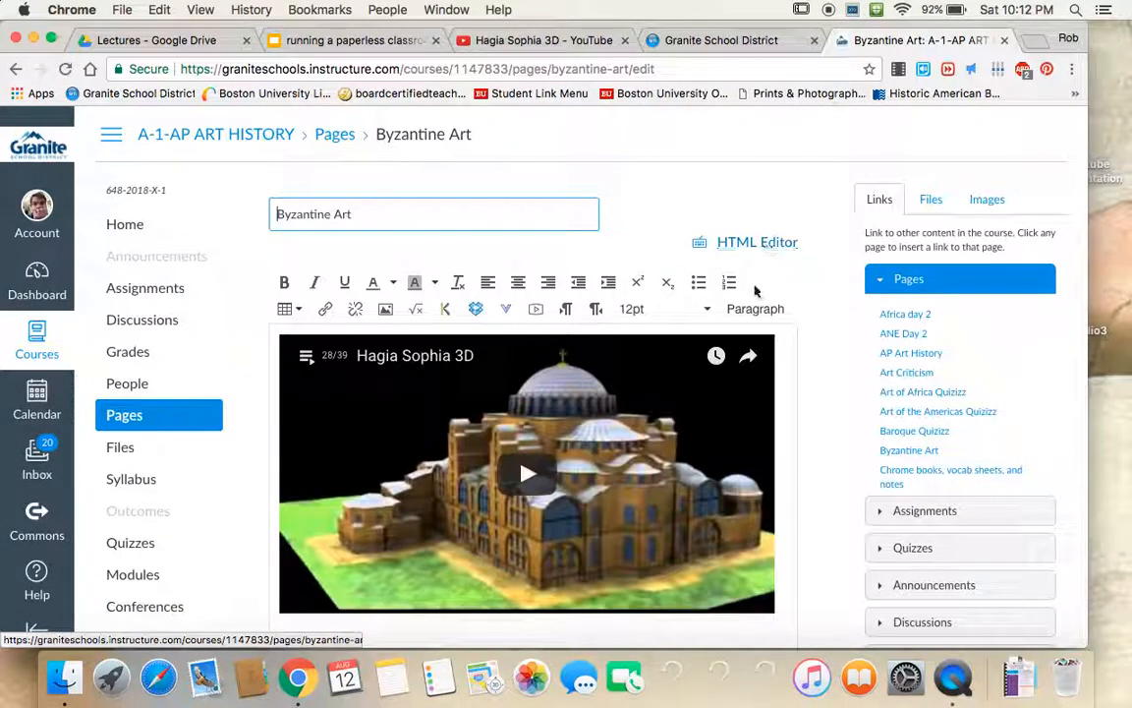
{"action": "scroll", "coordinate": [713, 327], "scroll_direction": "down", "scroll_amount": 3}
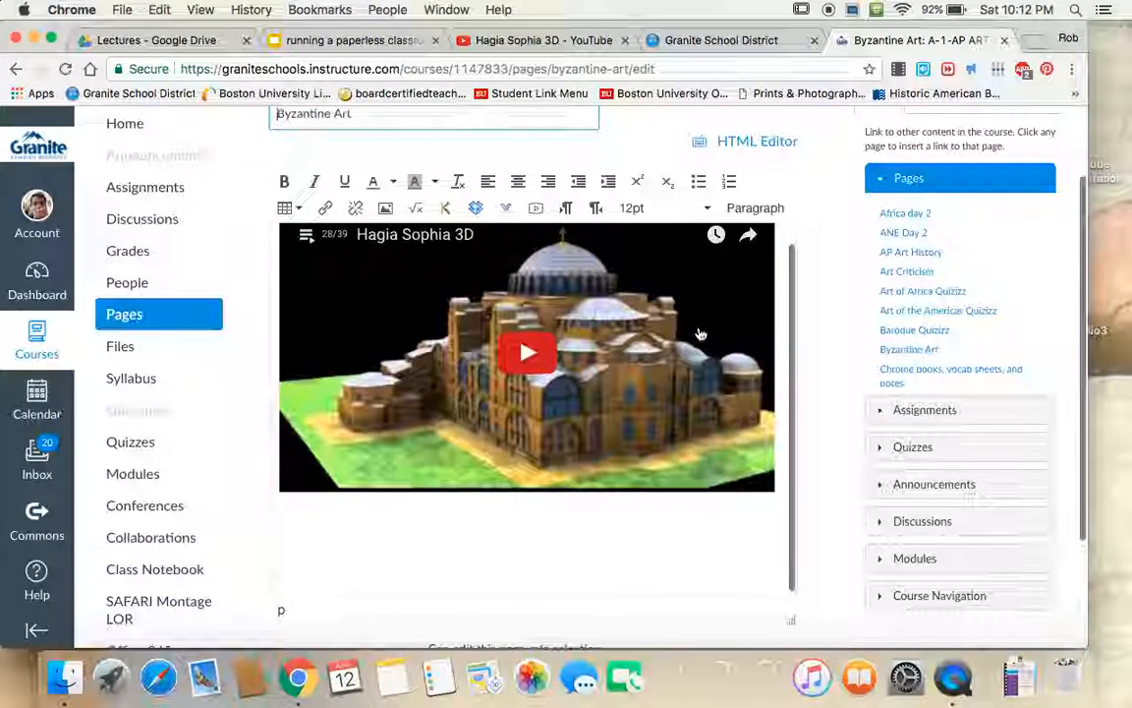
{"action": "left_click", "coordinate": [317, 510]}
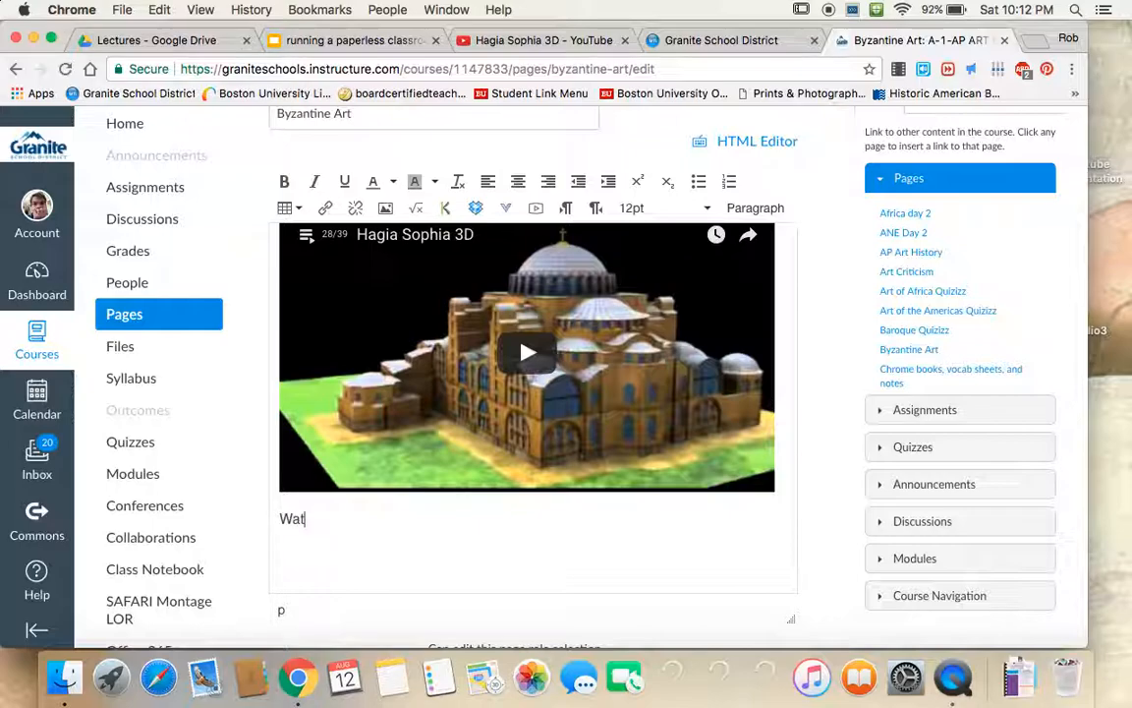
{"action": "type", "text": "Watch this video first- then"}
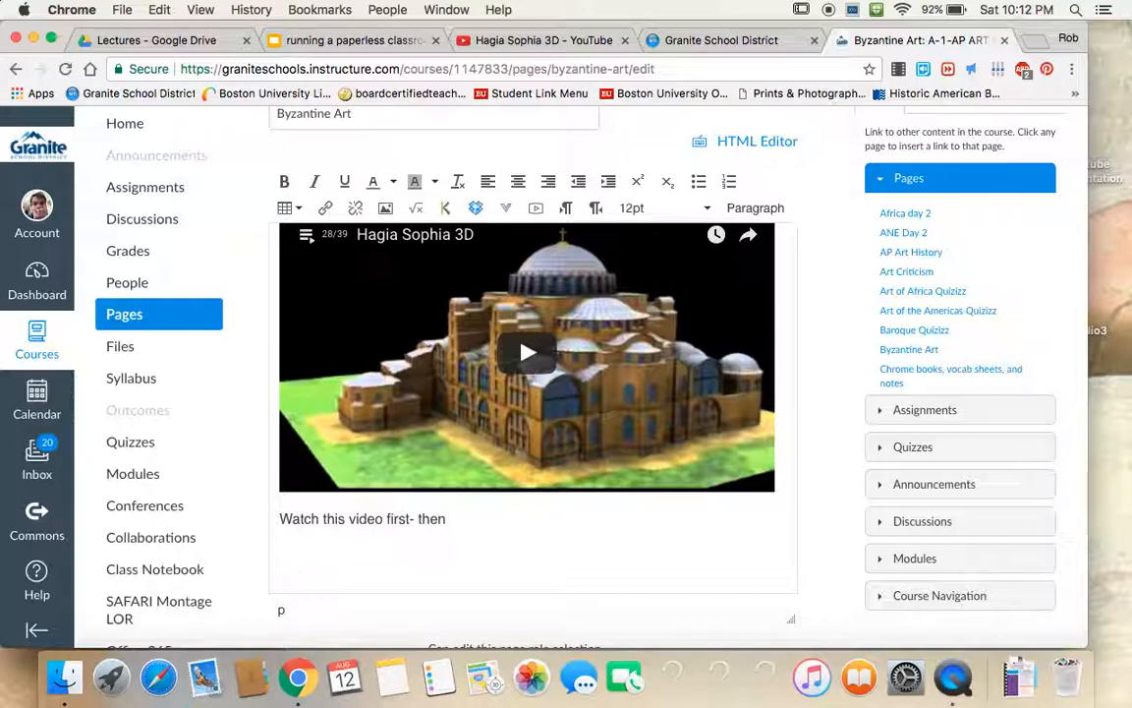
{"action": "type", "text": "through"}
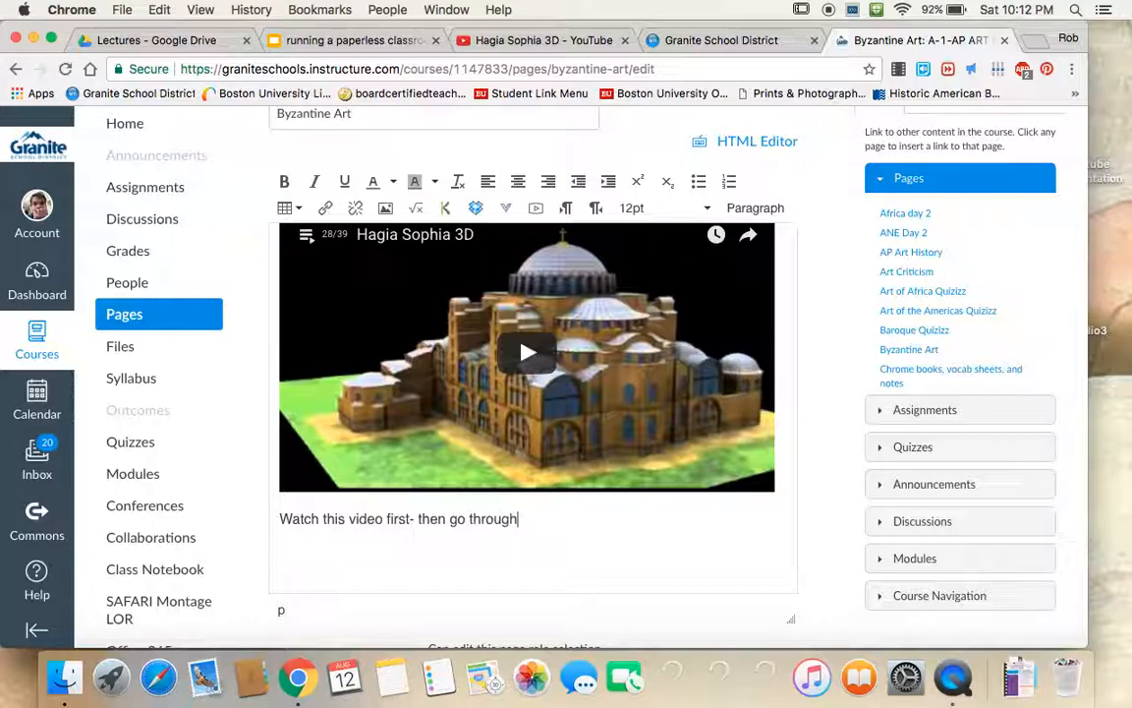
{"action": "type", "text": "lecture below."}
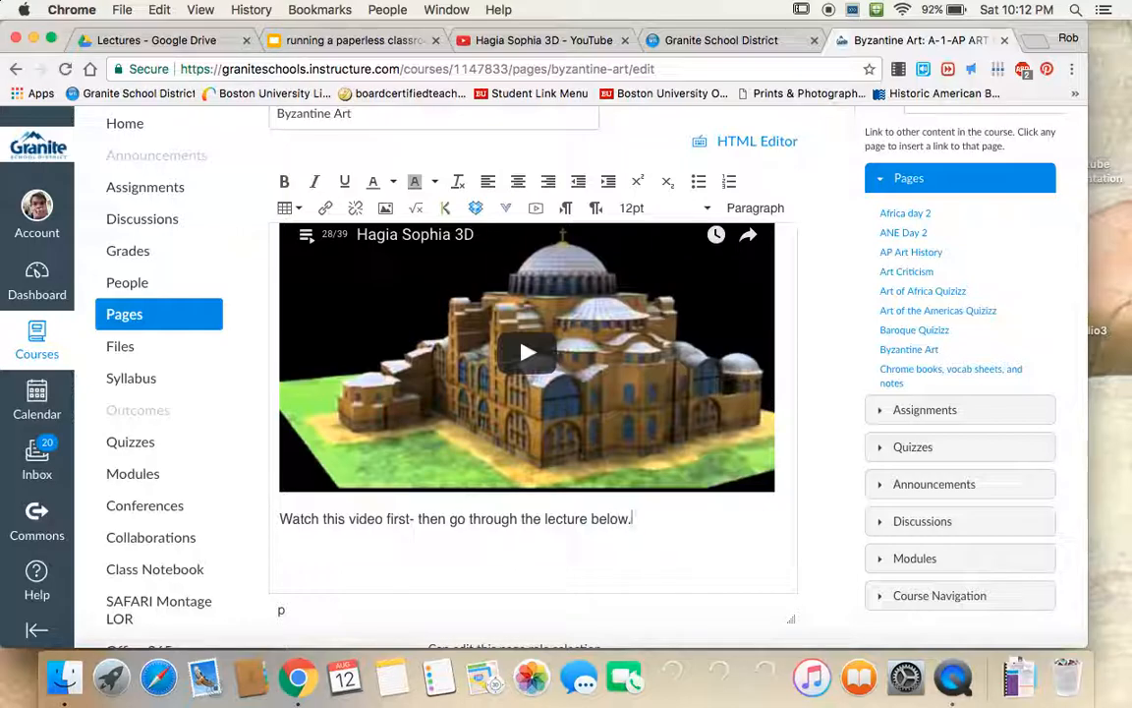
{"action": "left_click", "coordinate": [757, 145]}
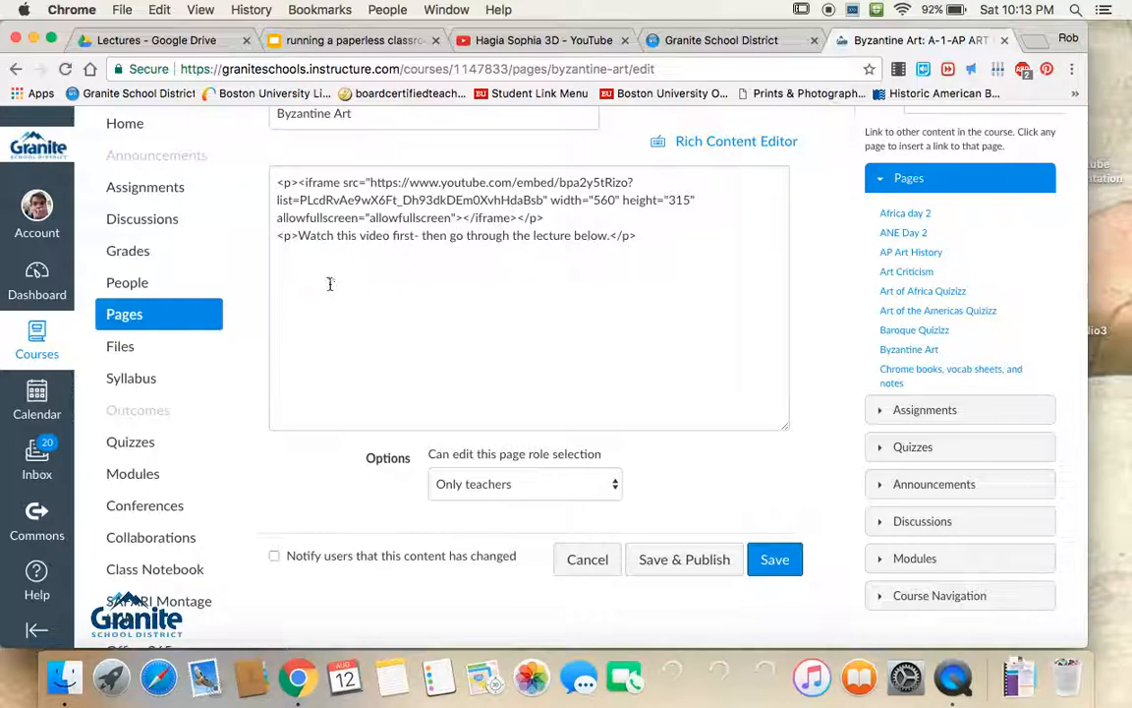
{"action": "left_click", "coordinate": [653, 242]}
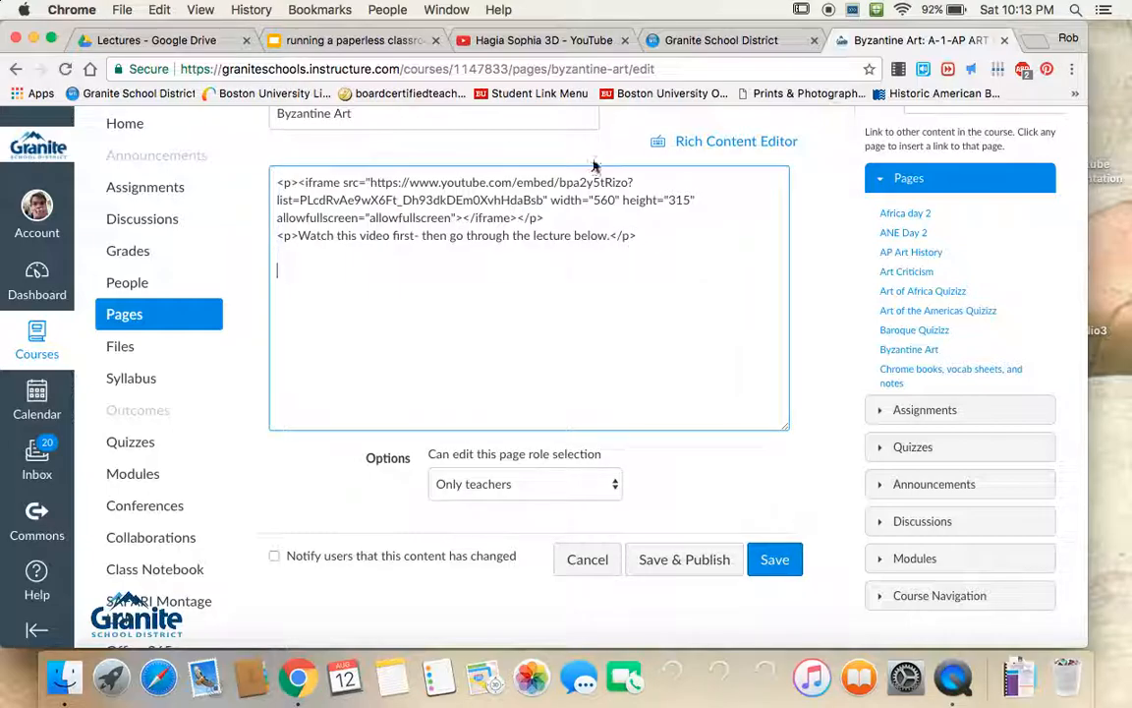
- Switch to Google Drive, open the Byzantine Art lecture slides from the Lectures folder, and bring up their web publishing settings
{"action": "left_click", "coordinate": [147, 43]}
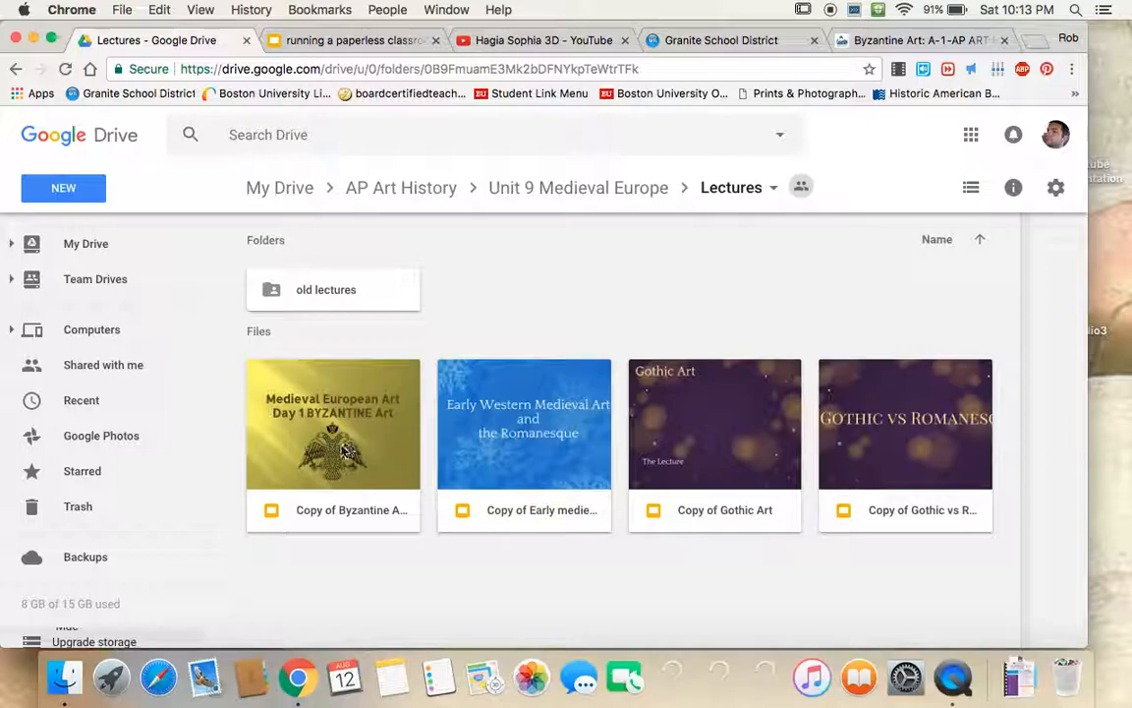
{"action": "double_click", "coordinate": [343, 451]}
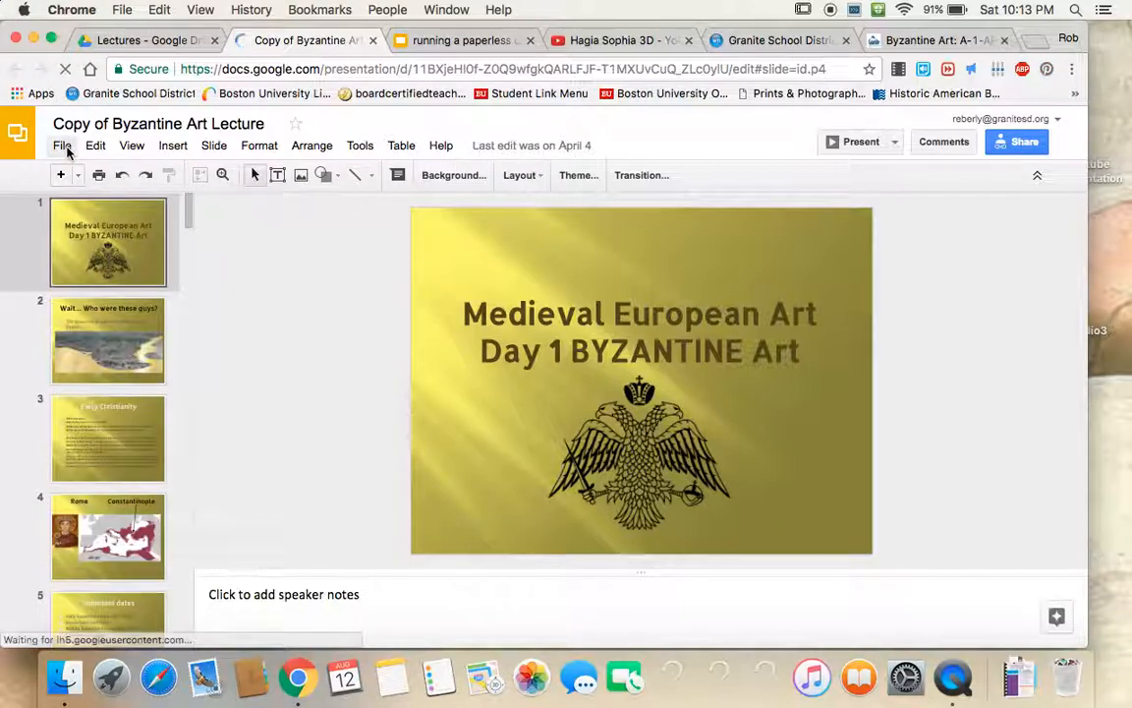
{"action": "left_click", "coordinate": [65, 147]}
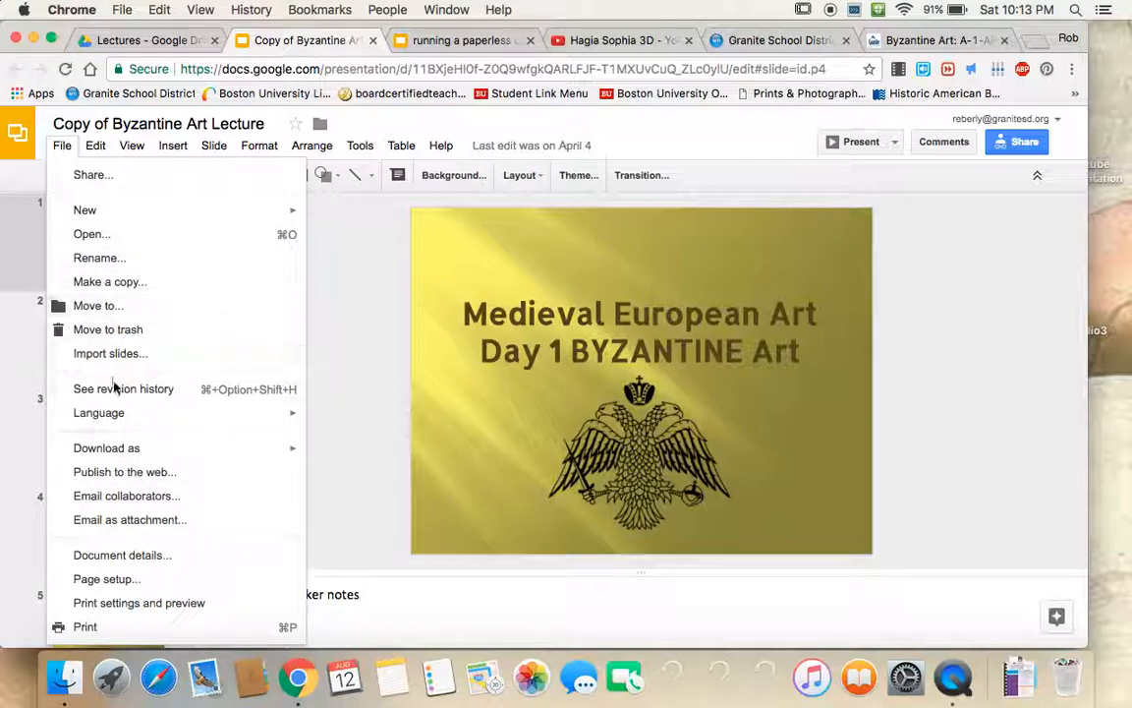
{"action": "left_click", "coordinate": [135, 481]}
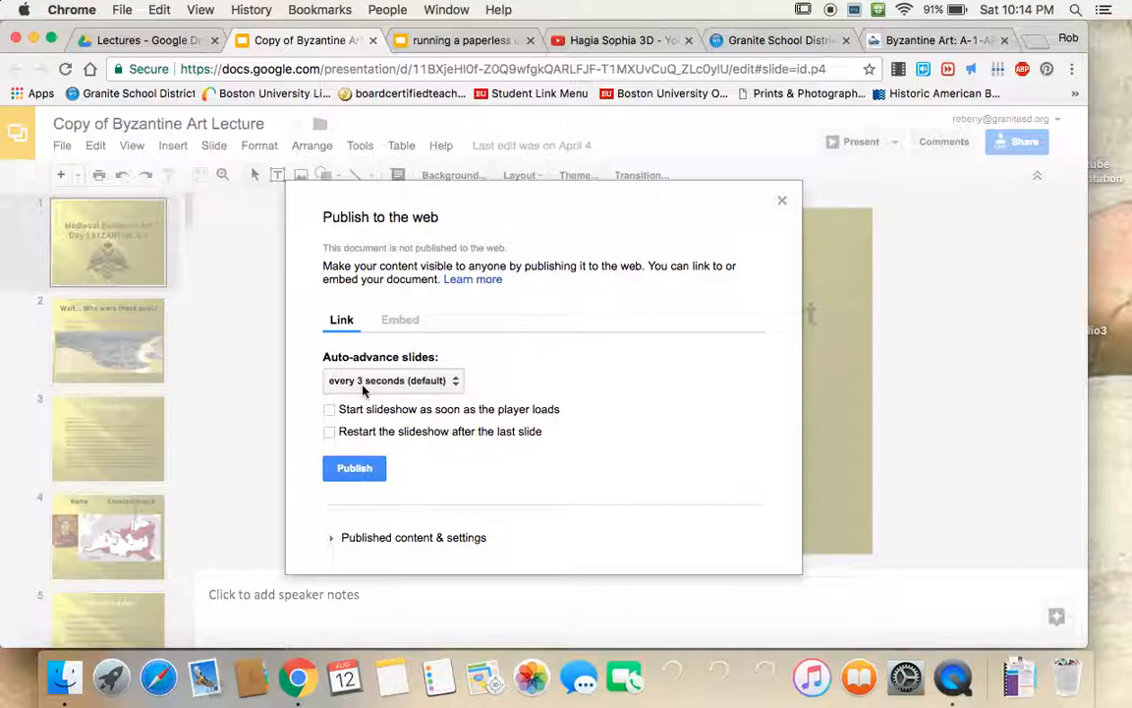
- Publish the slides for embedding at Medium (960x749) size with 3-second auto-advance, and copy the embed code
{"action": "left_click", "coordinate": [414, 327]}
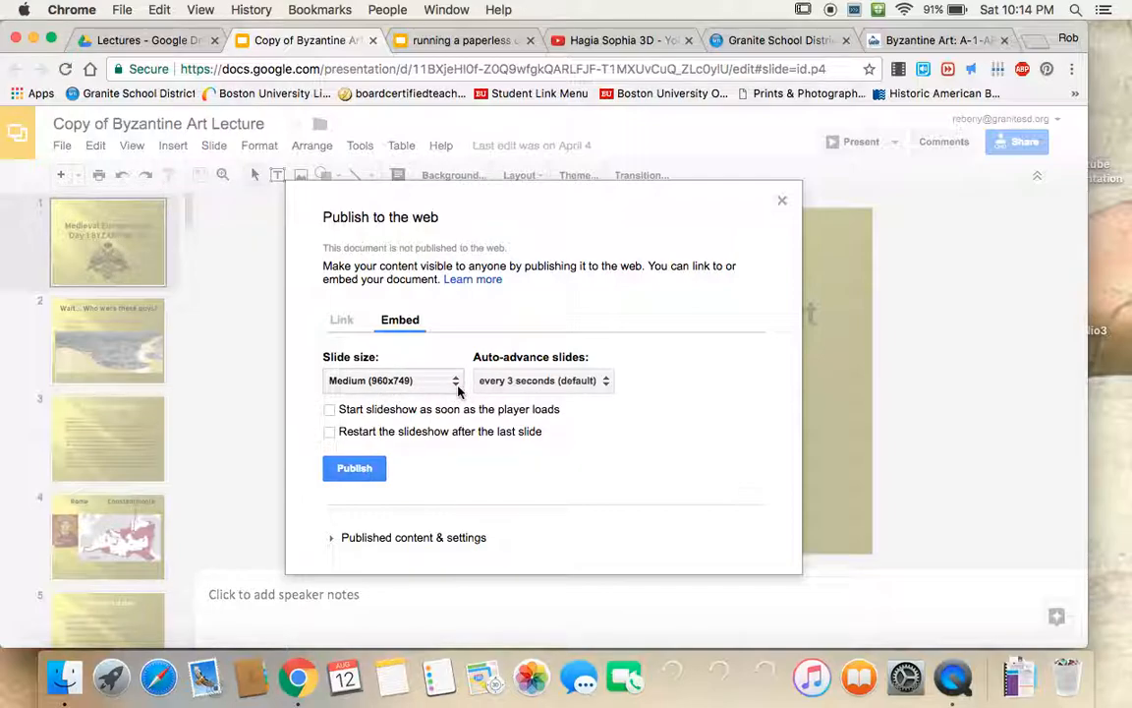
{"action": "left_click", "coordinate": [374, 470]}
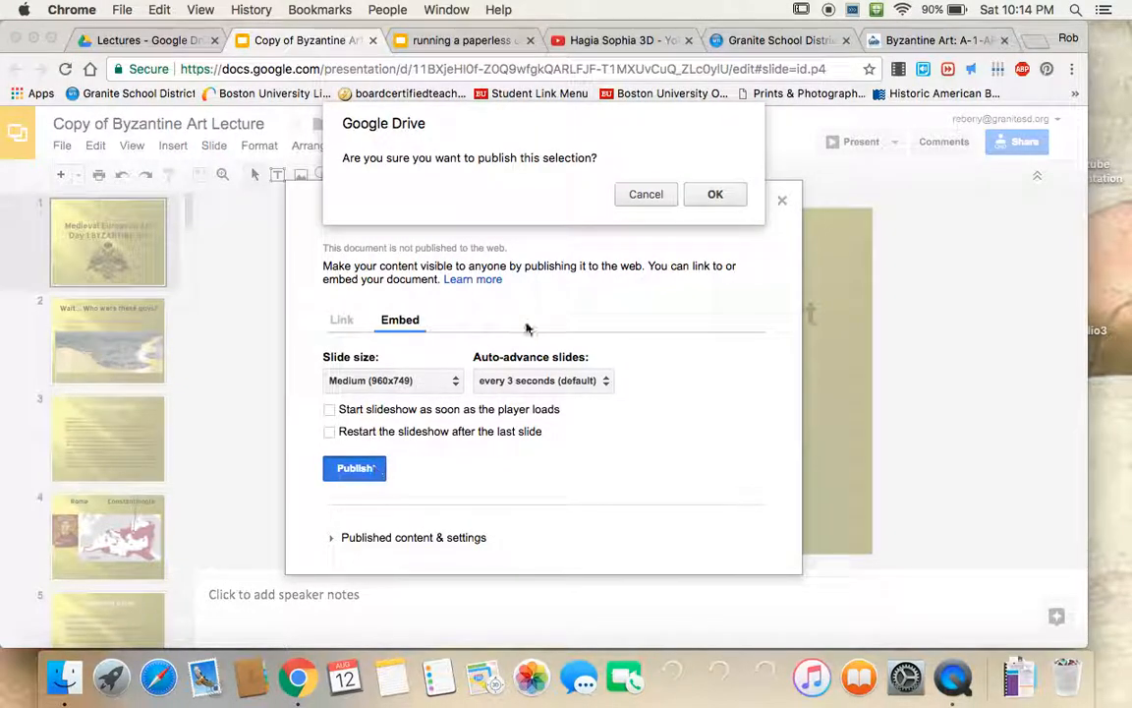
{"action": "left_click", "coordinate": [727, 197]}
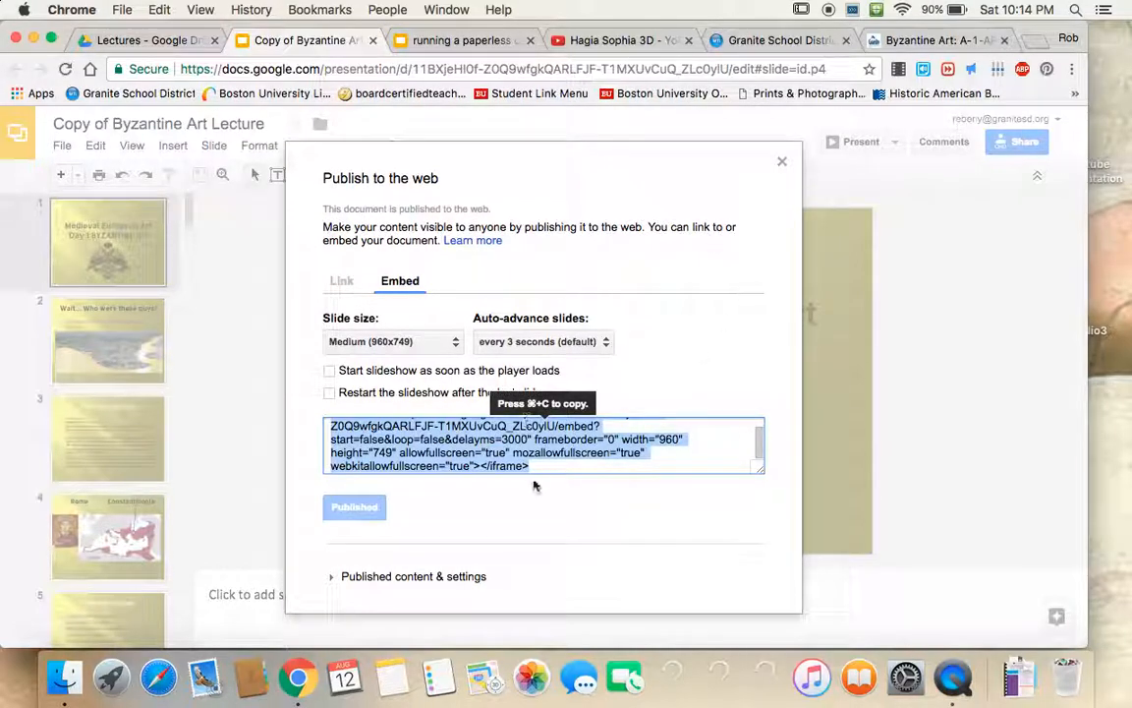
{"action": "left_click", "coordinate": [553, 466]}
{"action": "key", "text": "super+c"}
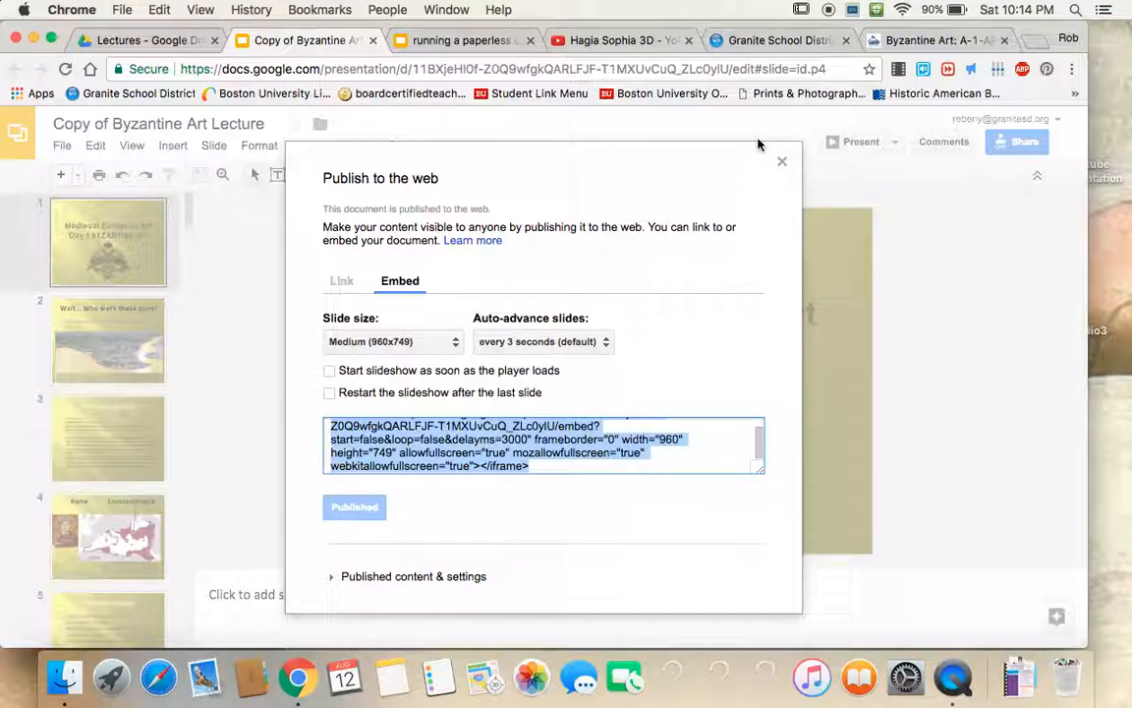
{"action": "left_click", "coordinate": [781, 164]}
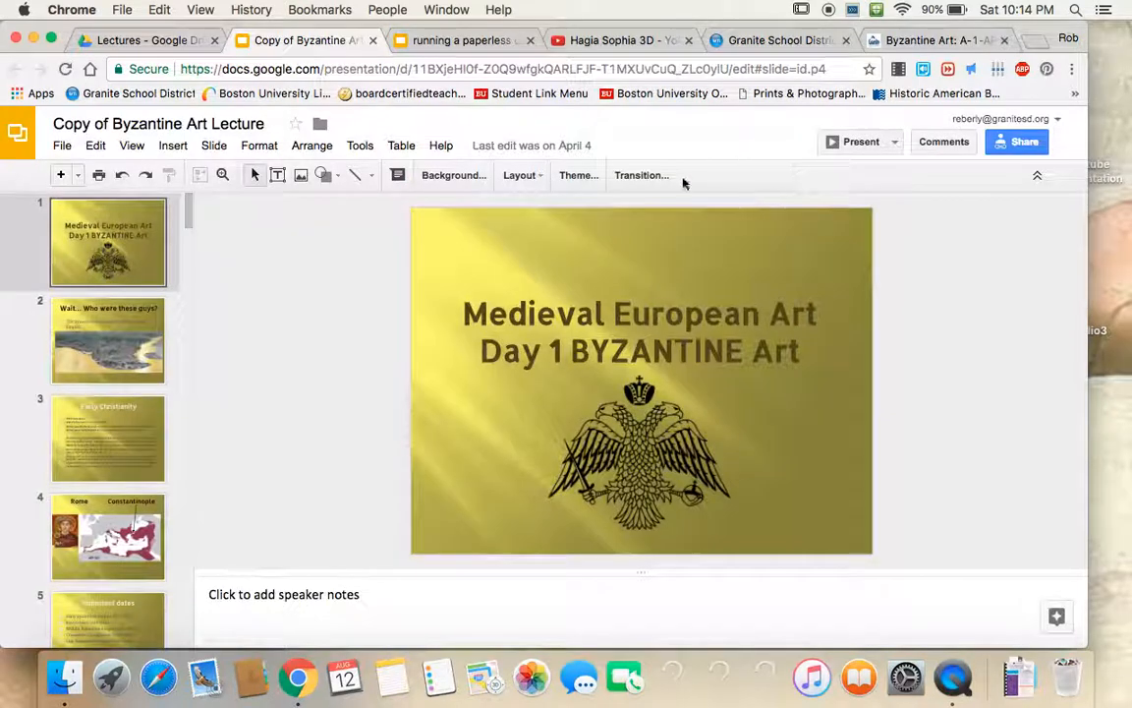
- Return to the Byzantine Art course page, paste the slides' embed code below the instruction text, and save the page
{"action": "left_click", "coordinate": [924, 45]}
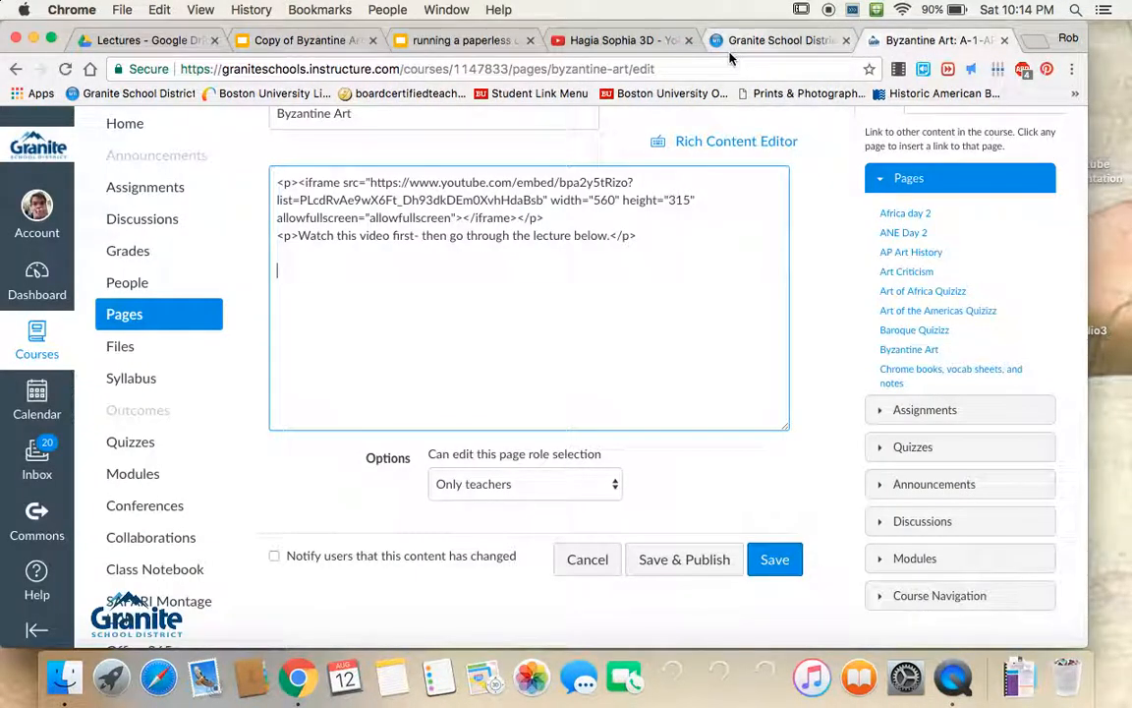
{"action": "key", "text": "super+v"}
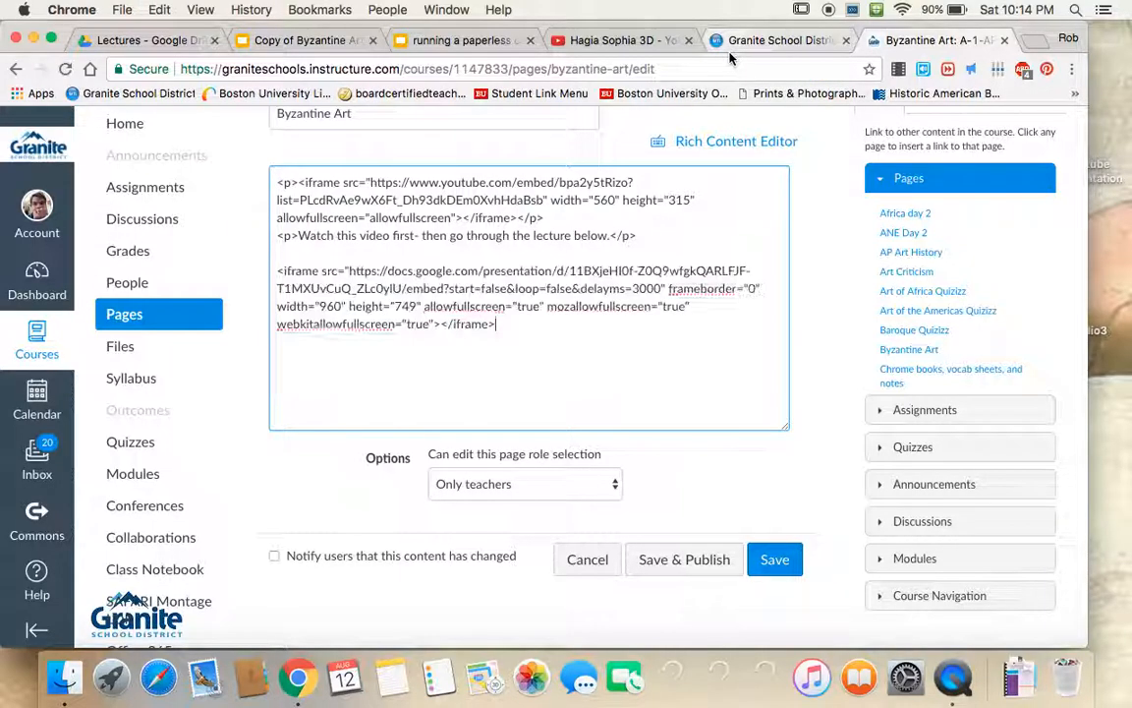
{"action": "left_click", "coordinate": [769, 562]}
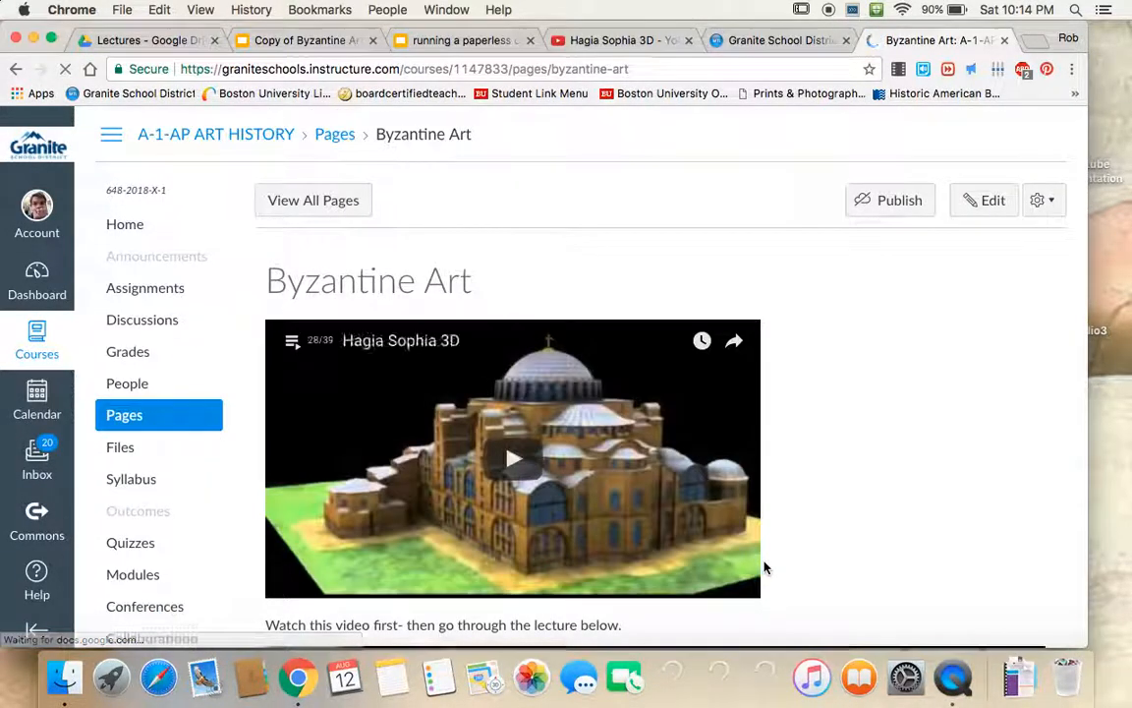
- Check the embedded lecture slides below the instruction text on the saved page and start playing the slideshow
{"action": "scroll", "coordinate": [716, 478], "scroll_direction": "down", "scroll_amount": 5}
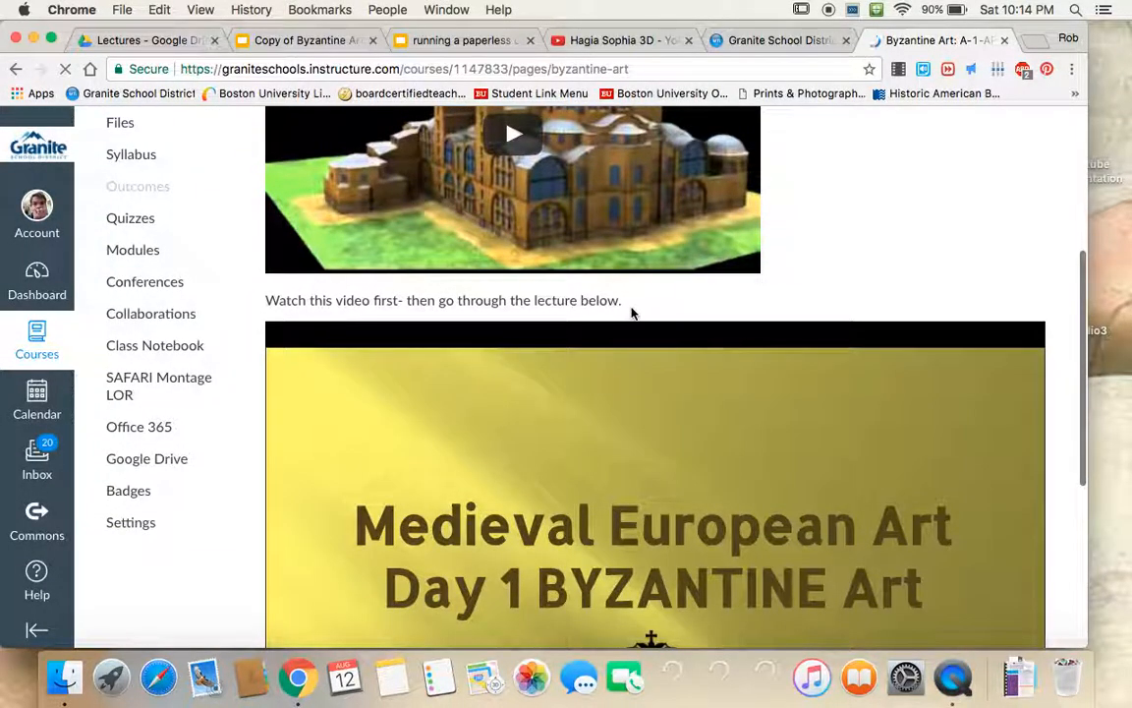
{"action": "scroll", "coordinate": [632, 311], "scroll_direction": "down", "scroll_amount": 4}
{"action": "scroll", "coordinate": [632, 311], "scroll_direction": "down", "scroll_amount": 2}
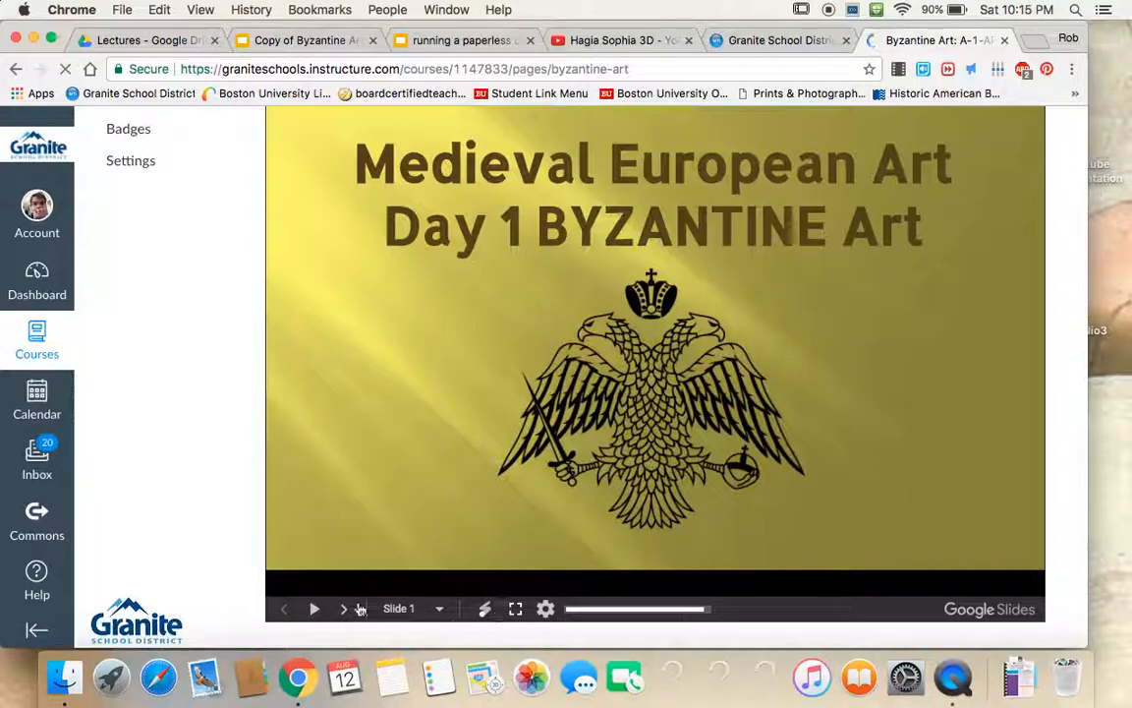
{"action": "left_click", "coordinate": [314, 610]}
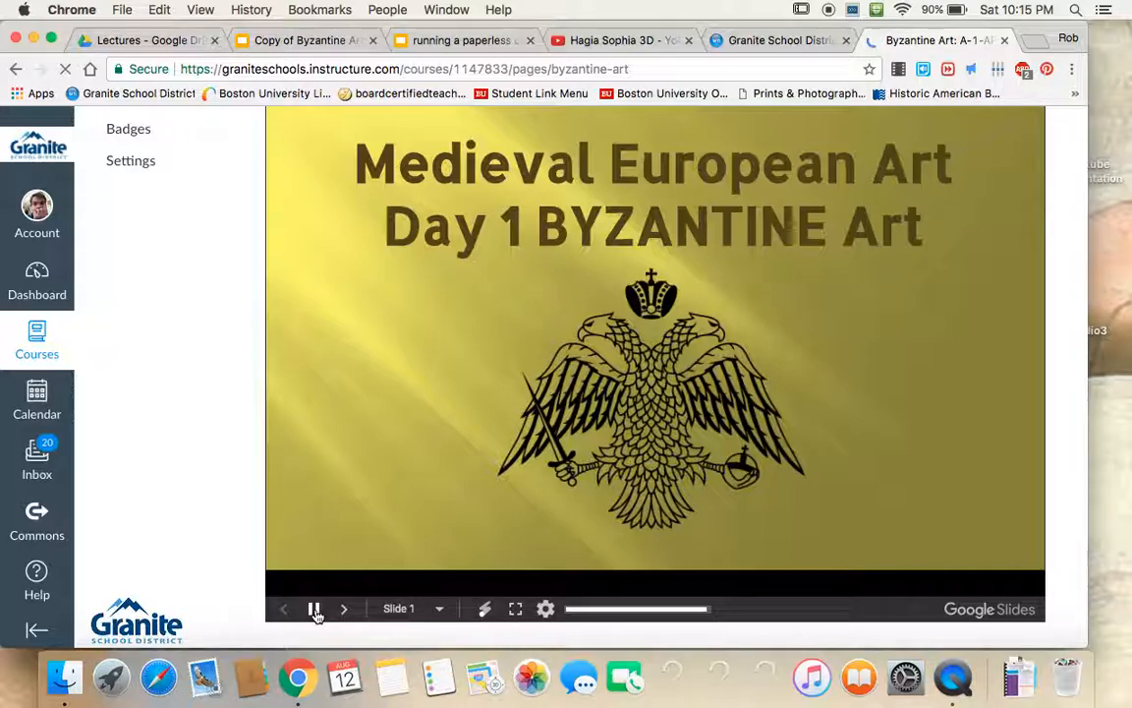